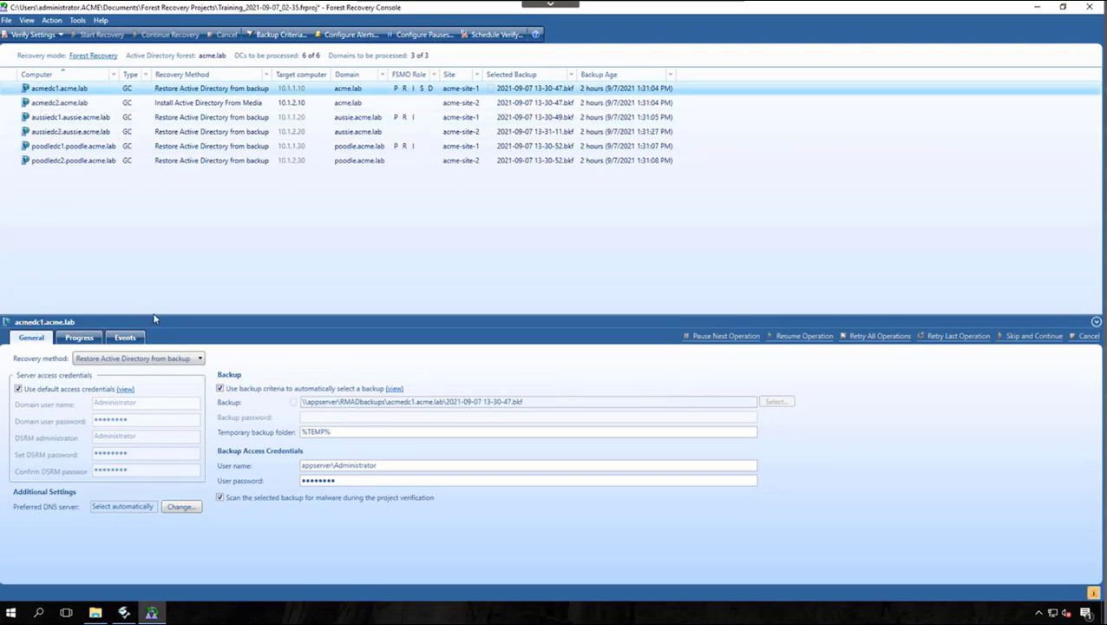
- Set acmedc1.acme.lab's recovery method to Restore Active Directory on Clean OS and enable using AD paths from backup
left_click_drag(170, 267, 174, 192)
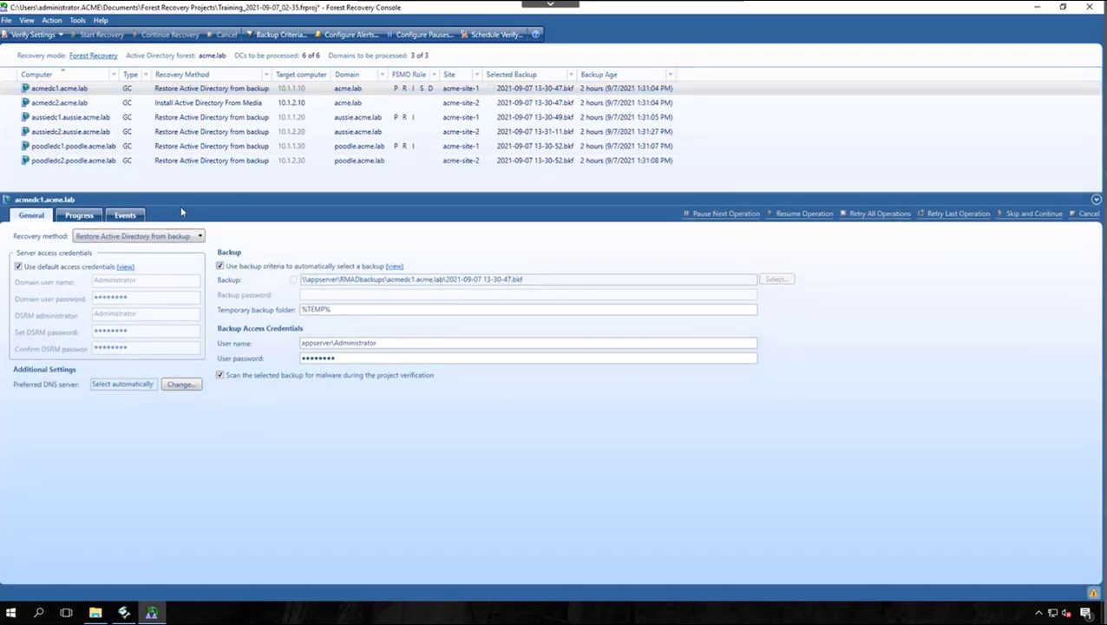
left_click(198, 236)
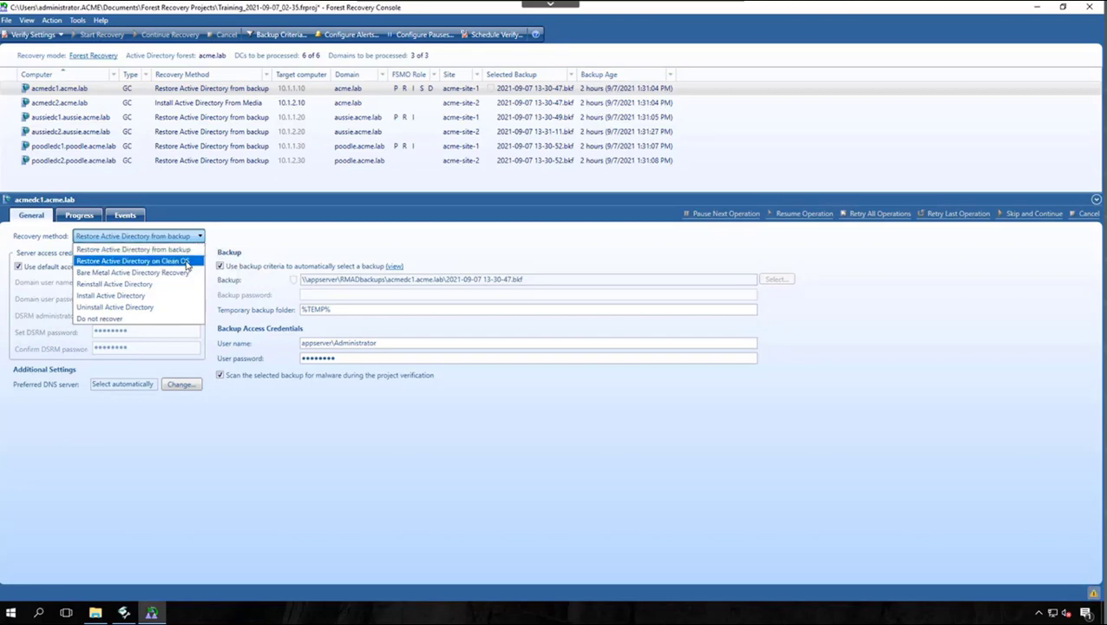
left_click(186, 261)
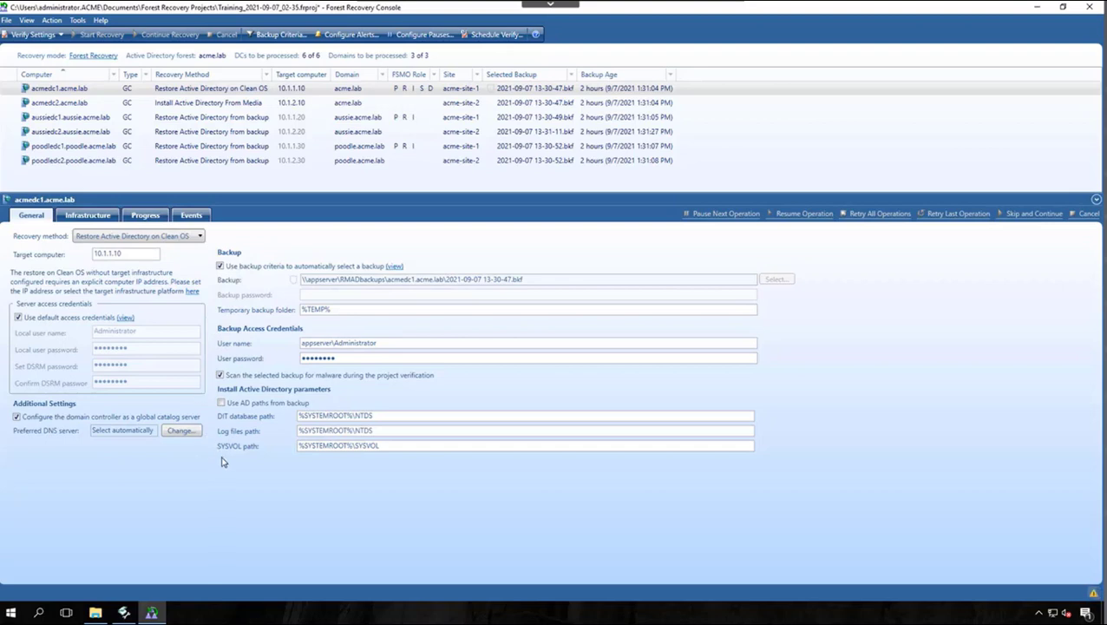
left_click(221, 404)
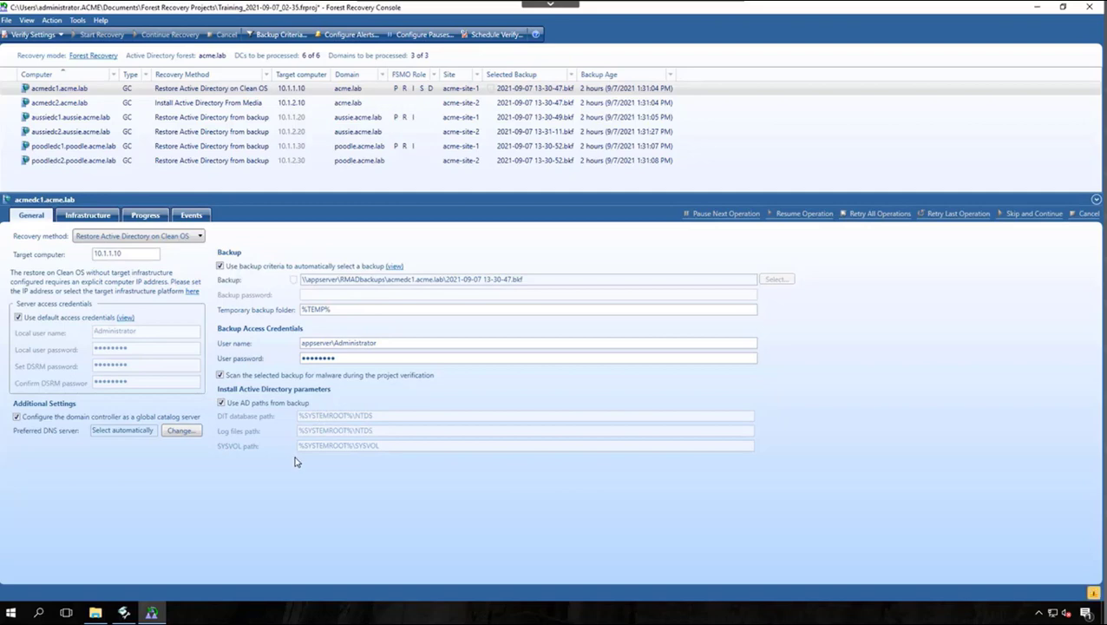
left_click(221, 402)
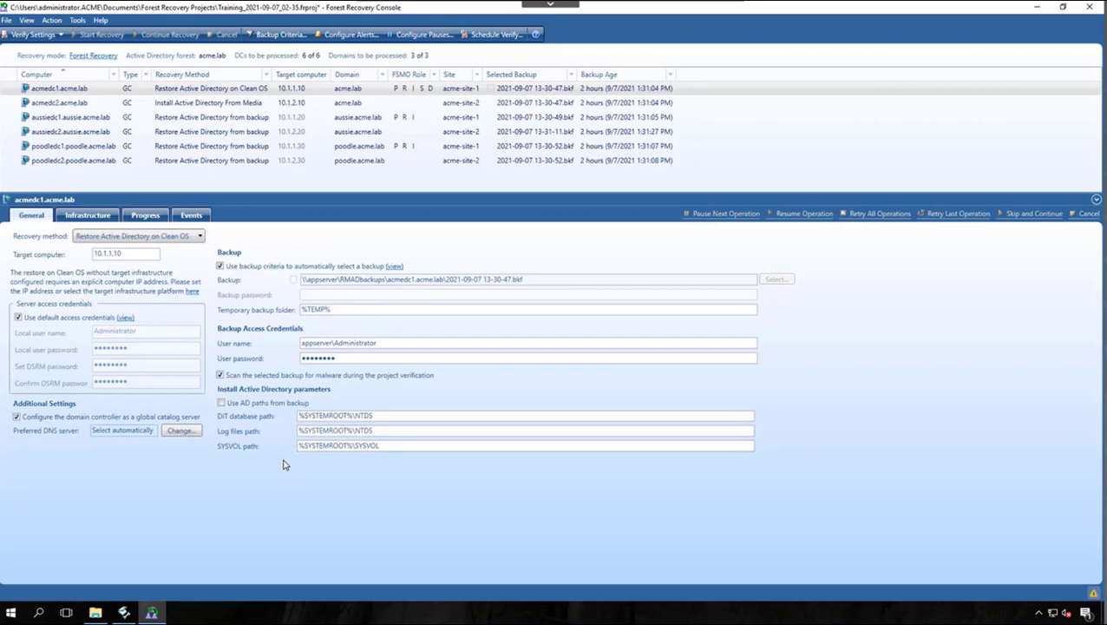
left_click(221, 403)
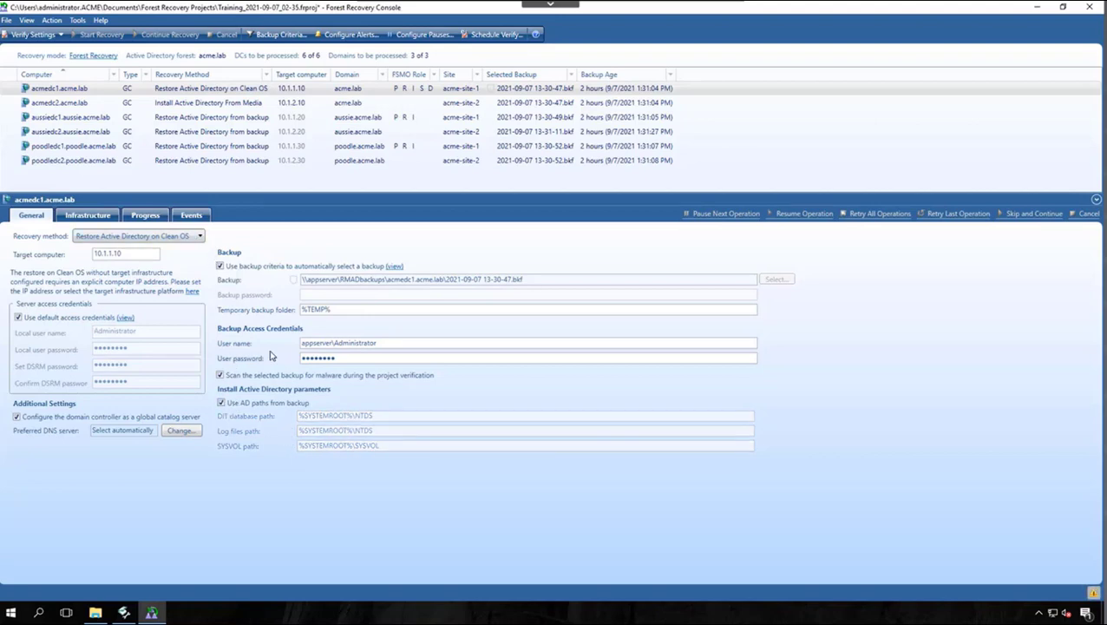
- Try Bare Metal Active Directory Recovery for acmedc1.acme.lab, disabling and re-enabling the restore from Active Directory backup
left_click(199, 236)
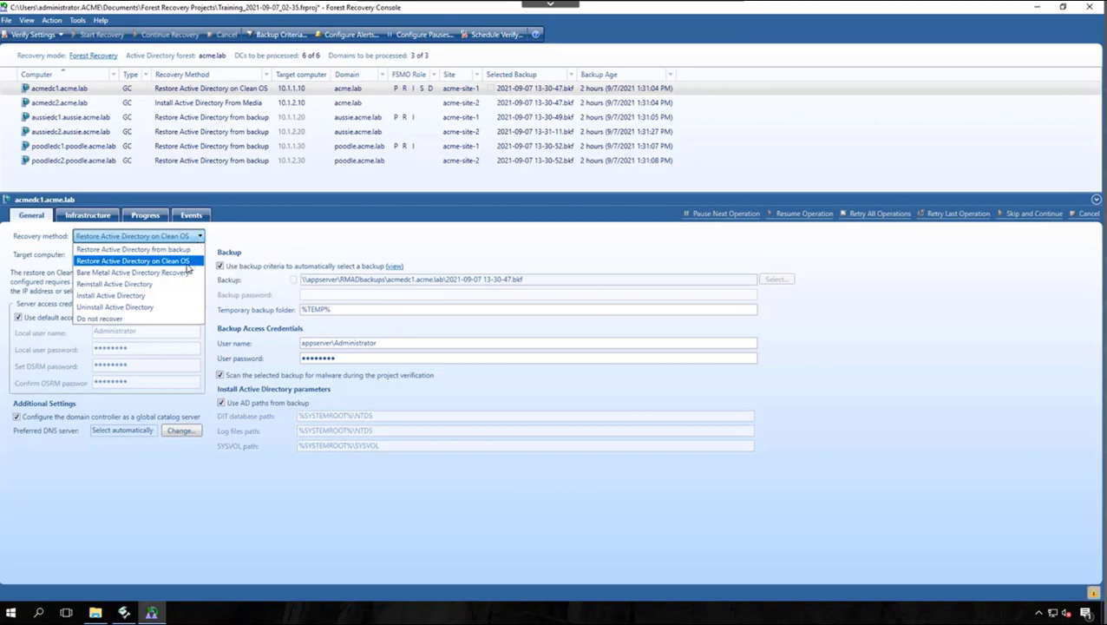
left_click(175, 276)
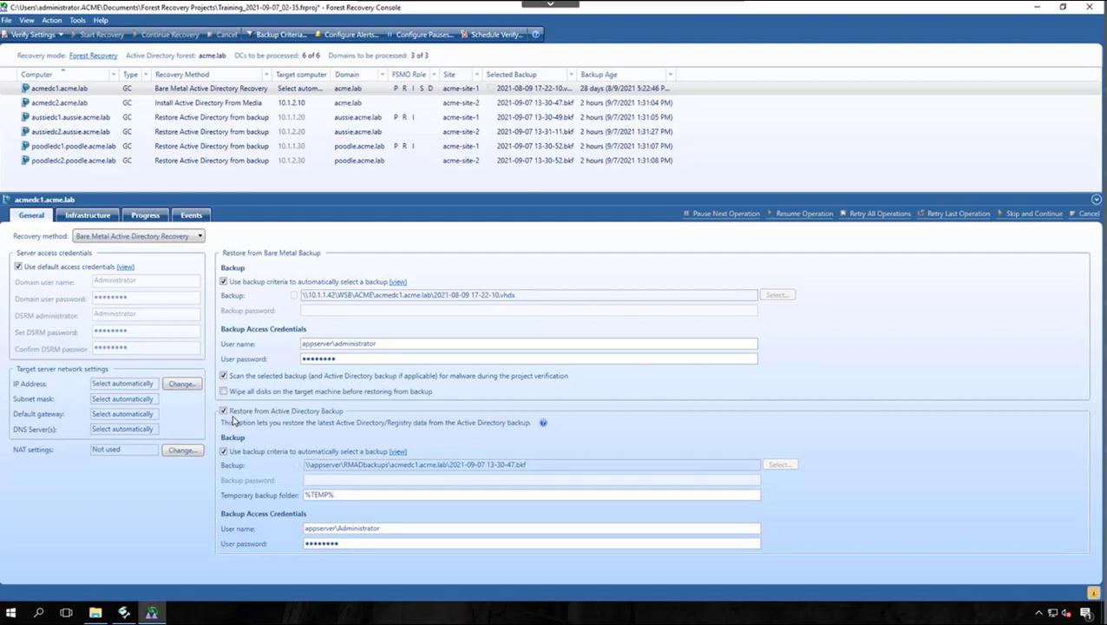
left_click(223, 411)
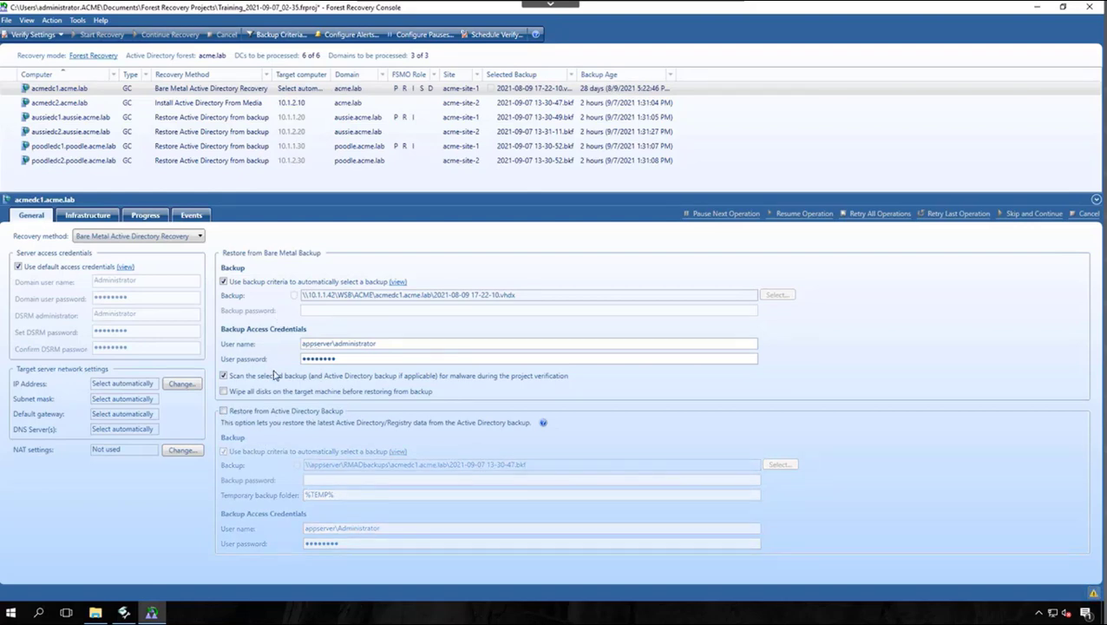
left_click(223, 411)
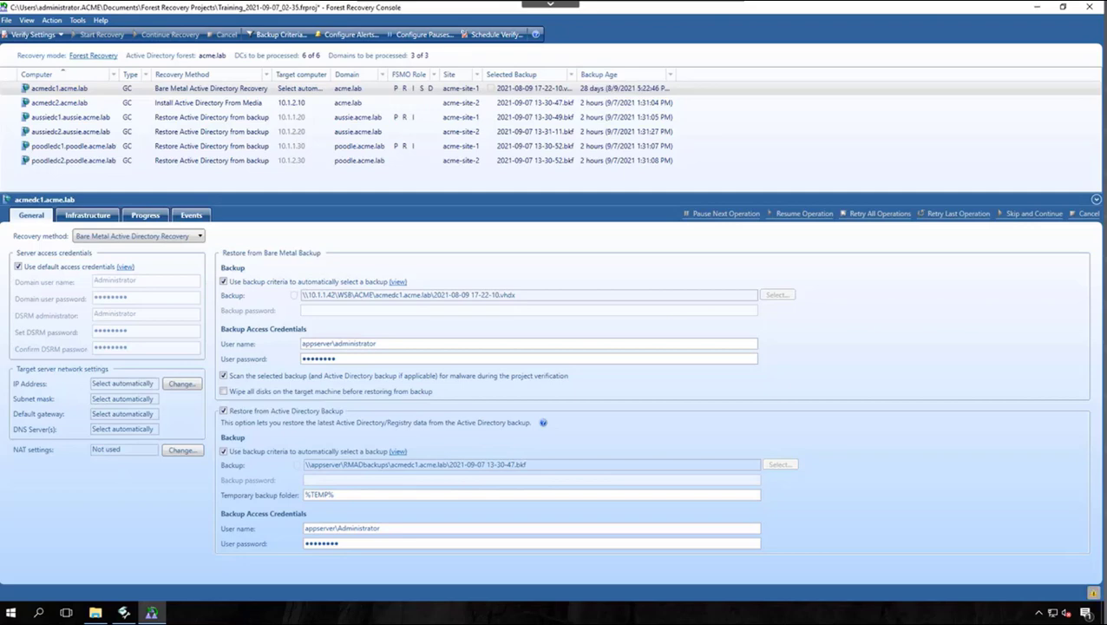
- Try Reinstall Active Directory for acmedc1.acme.lab, and return the recovery method to Restore Active Directory on Clean OS
left_click(195, 238)
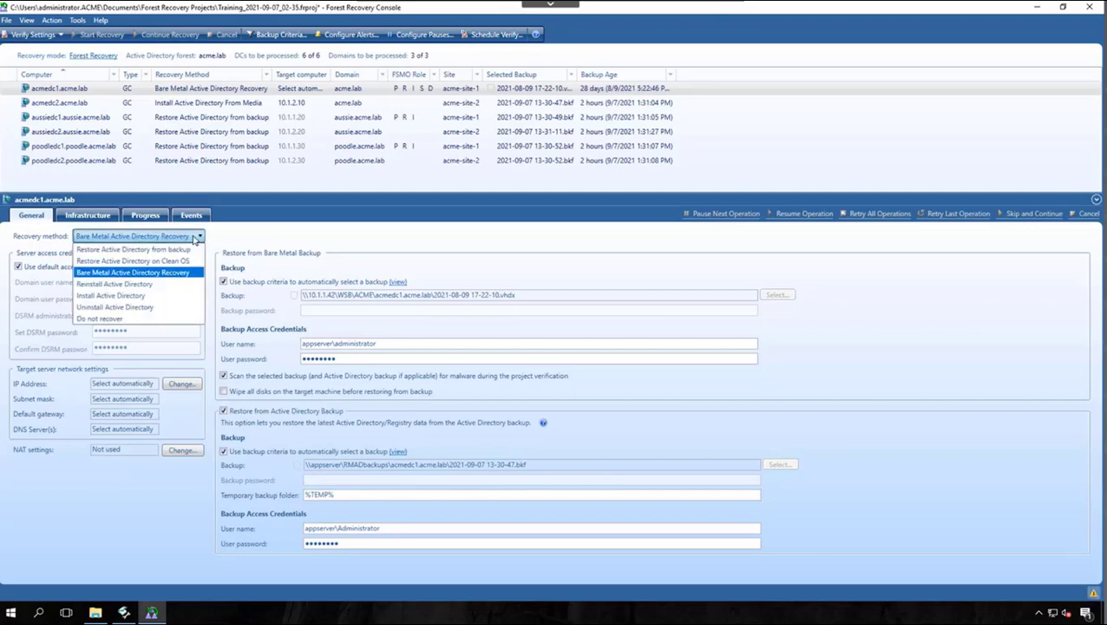
left_click(128, 284)
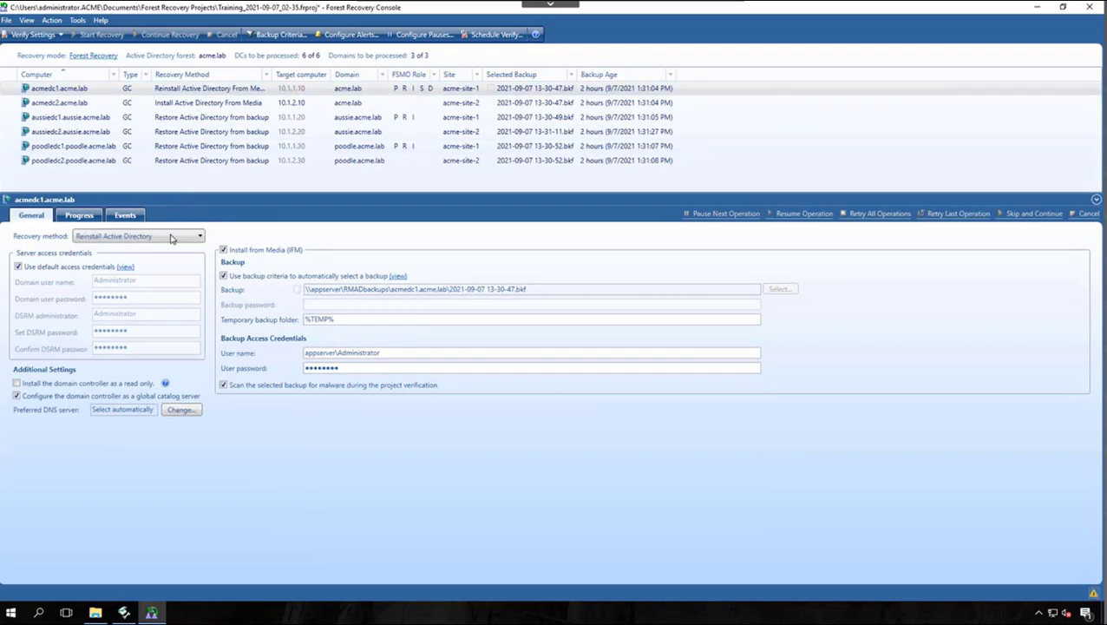
left_click(170, 236)
left_click(165, 261)
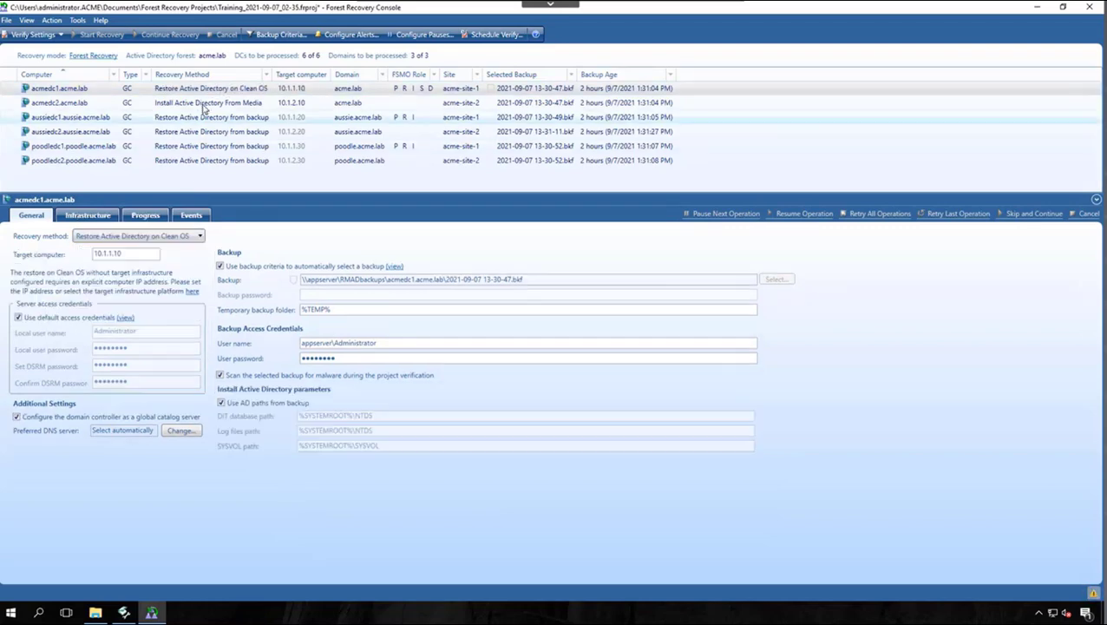
- Disable and re-enable Install from Media (IFM) for acmedc2.acme.lab
left_click(206, 104)
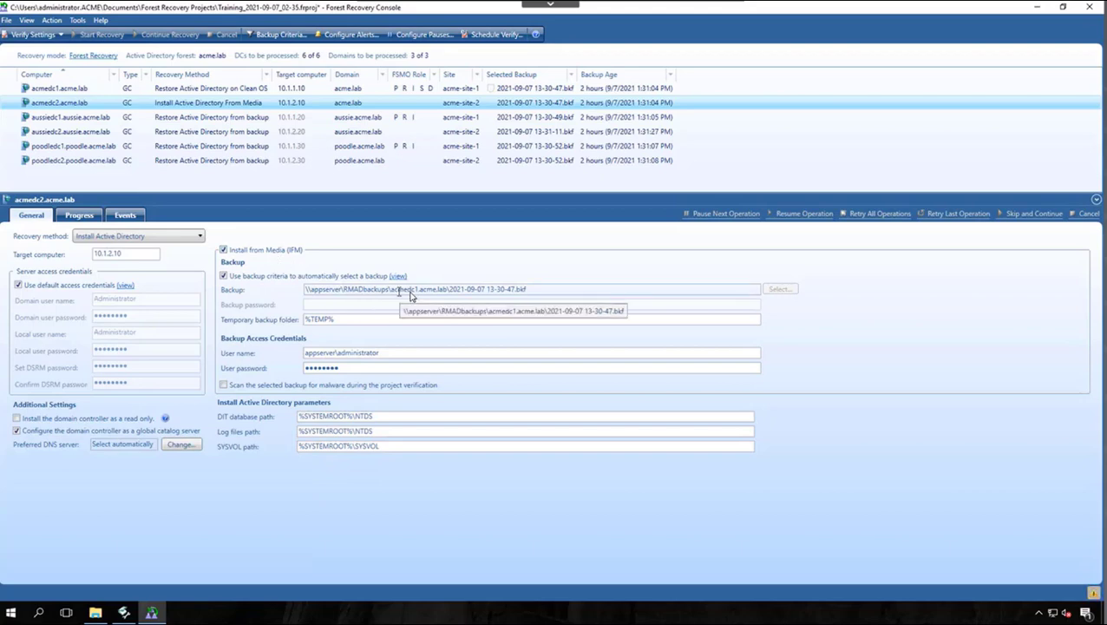
left_click(223, 249)
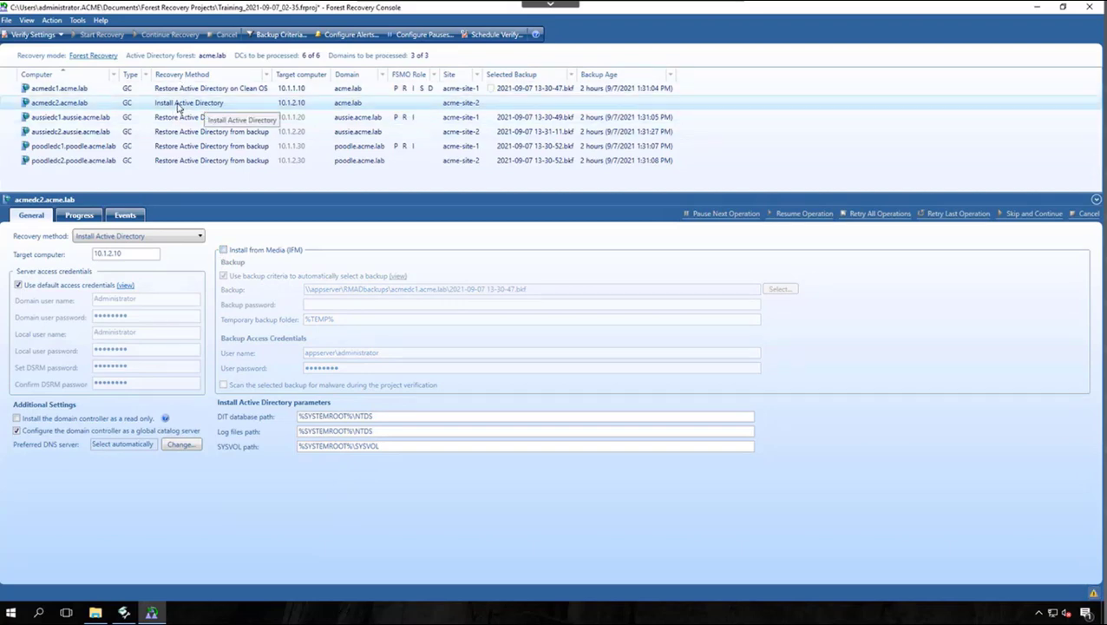
left_click(223, 251)
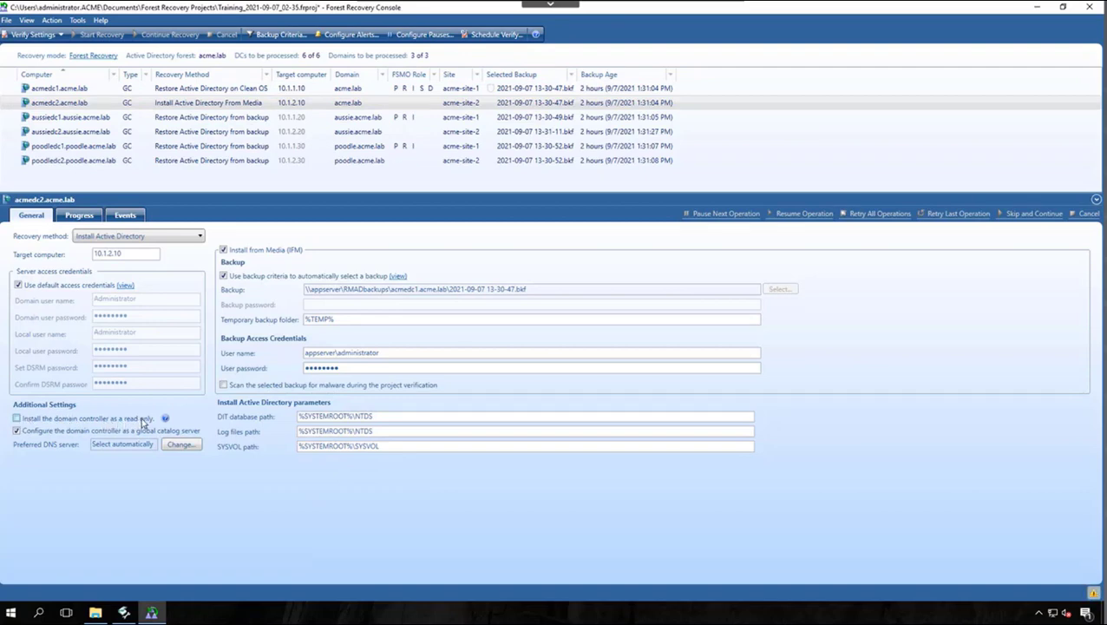
- Try the read-only domain controller option for acmedc2.acme.lab, and toggle Install from Media off and back on
left_click(17, 418)
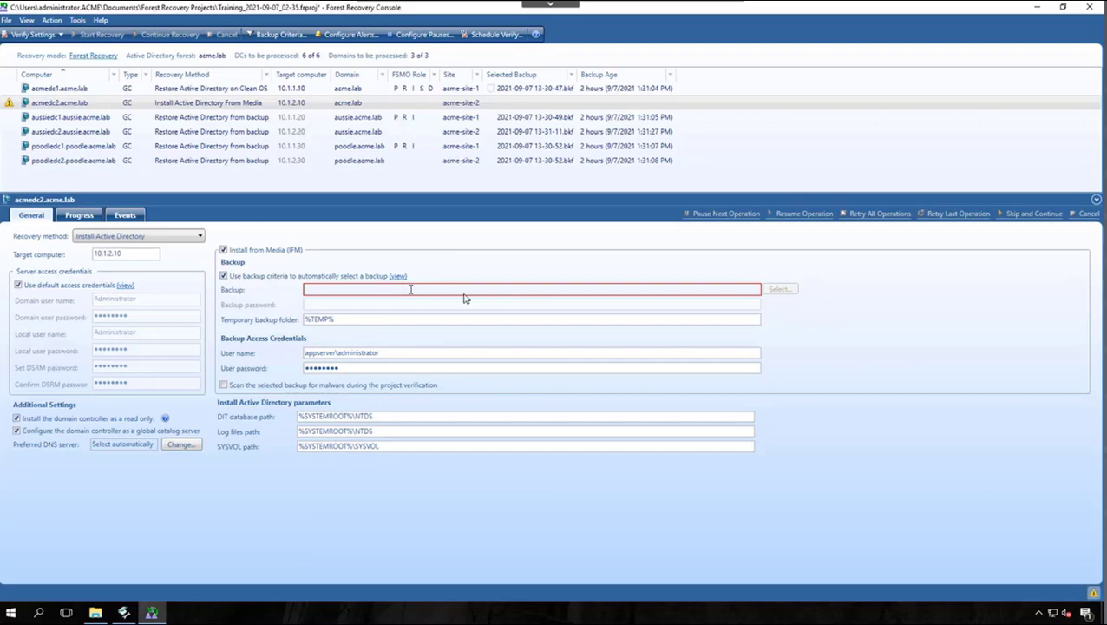
left_click(16, 418)
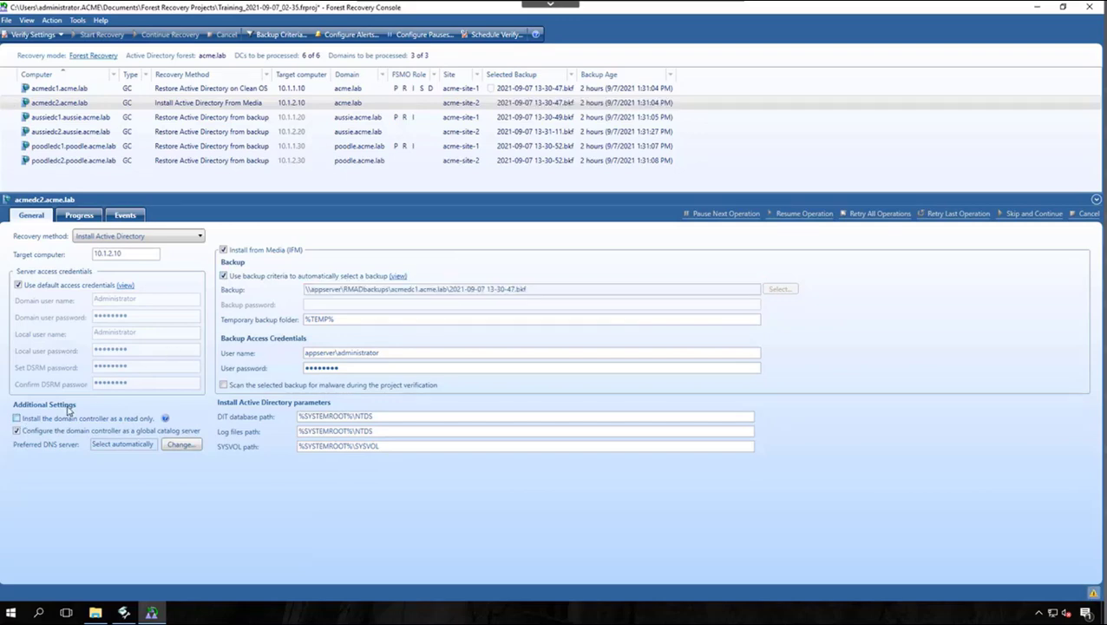
left_click(18, 419)
left_click(224, 251)
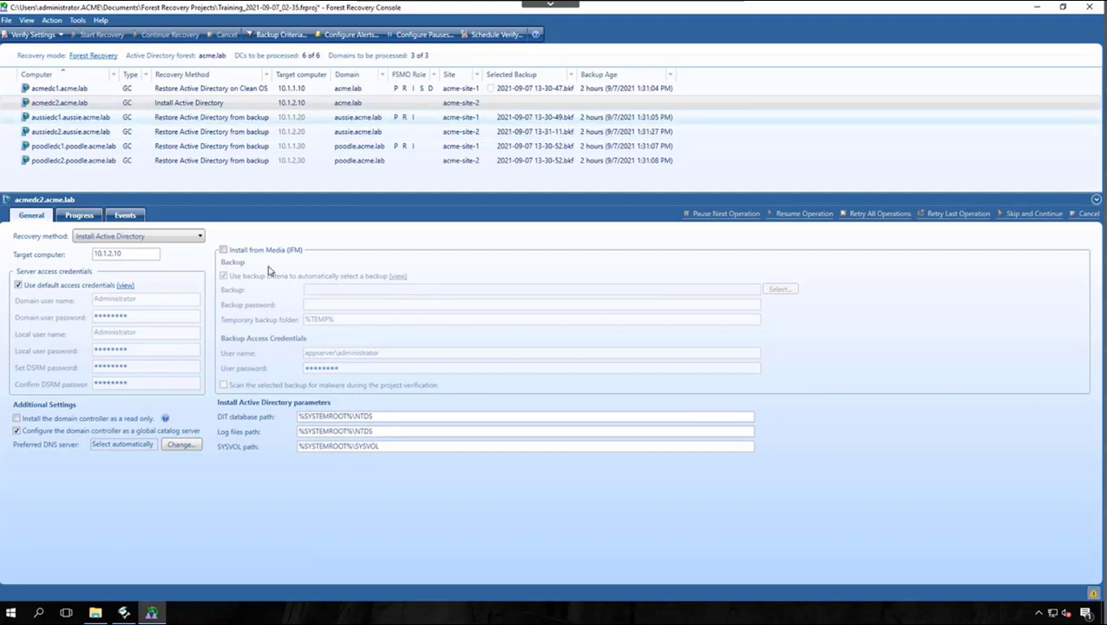
left_click(224, 251)
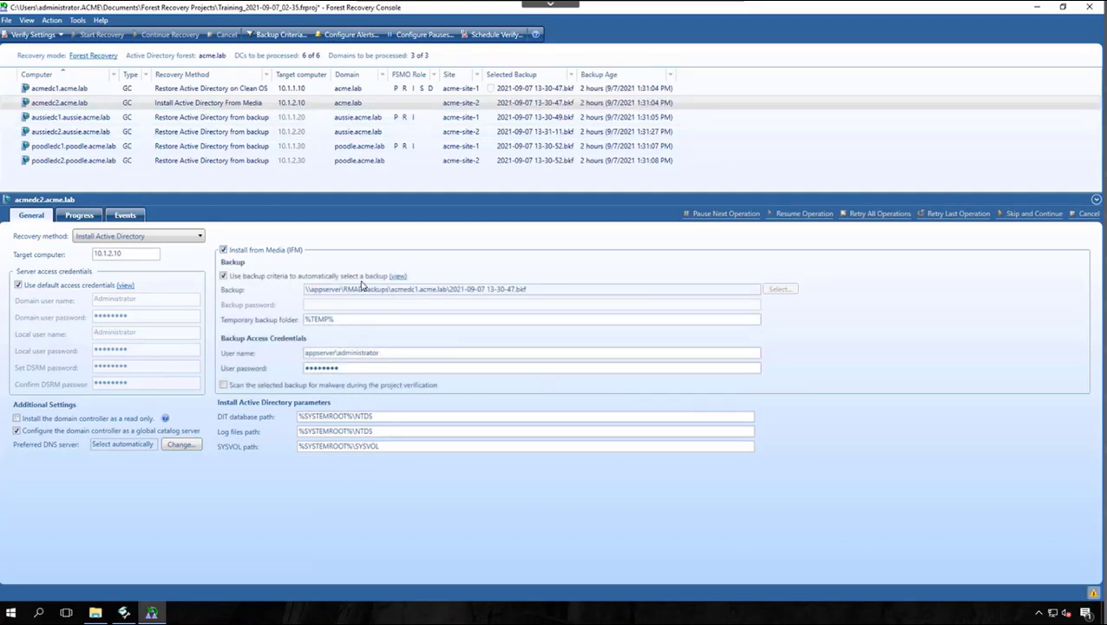
- Try Reinstall Active Directory for acmedc2.acme.lab with Install from Media toggled off and on, and switch the method to Uninstall Active Directory
left_click(199, 236)
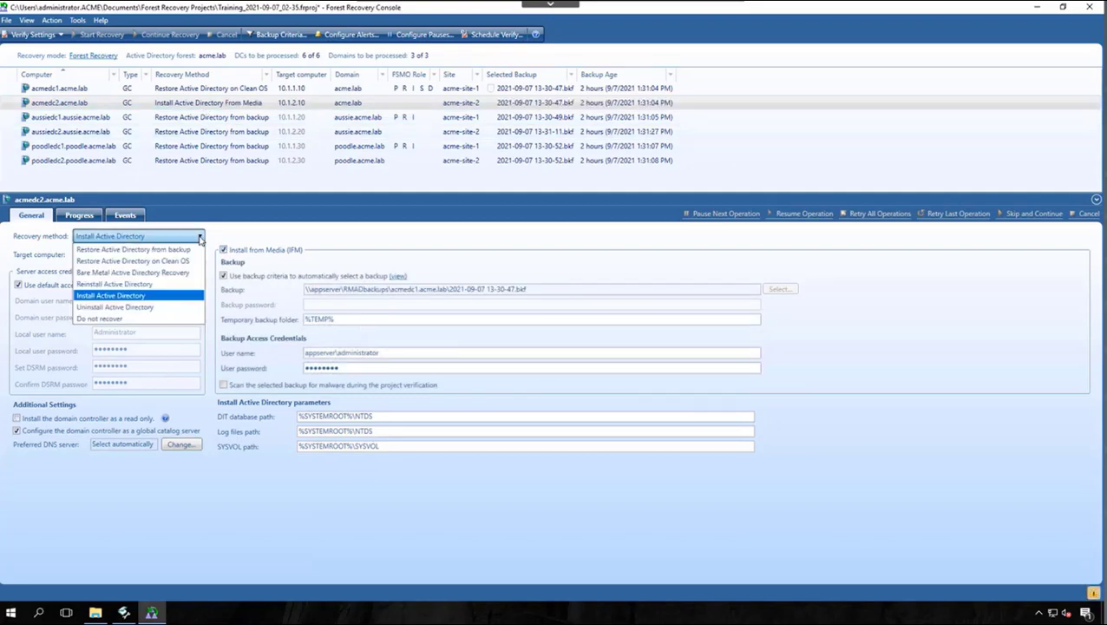
left_click(143, 285)
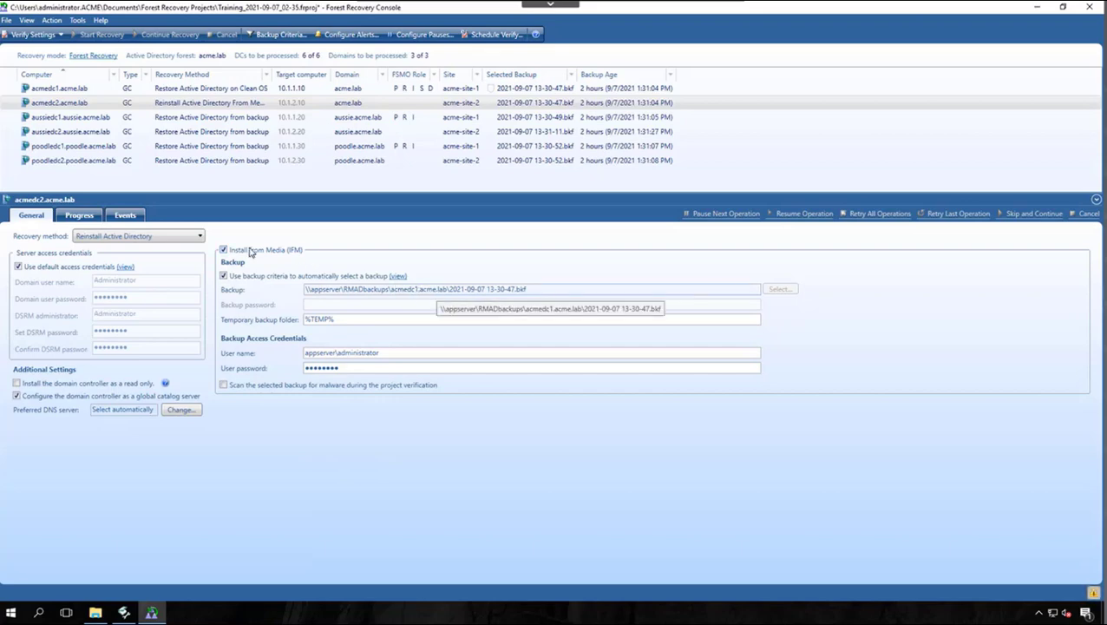
left_click(223, 250)
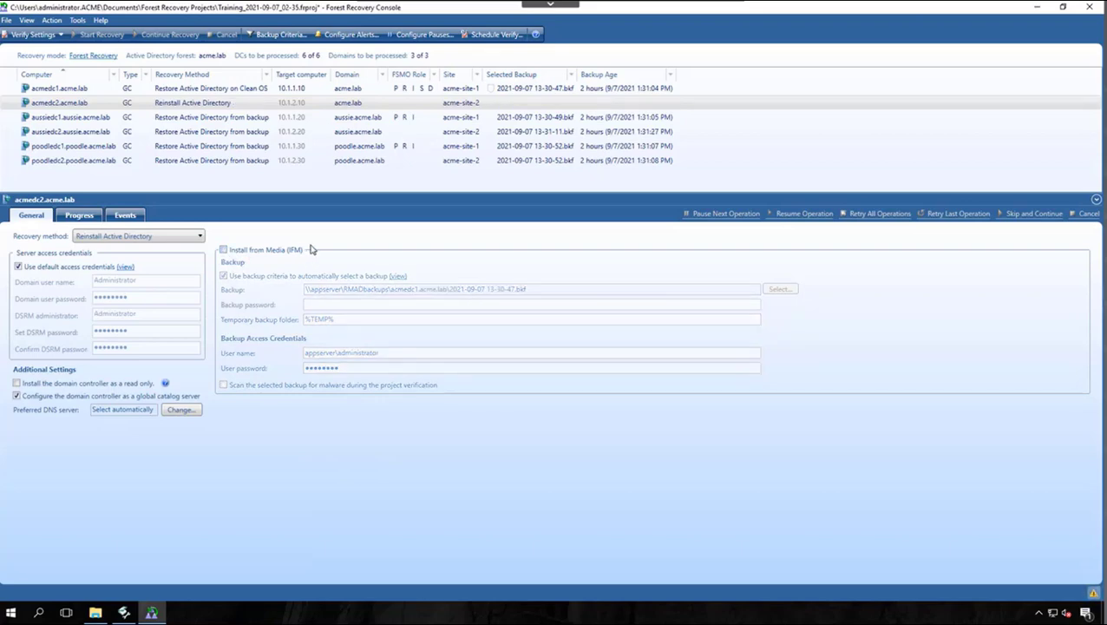
left_click(261, 250)
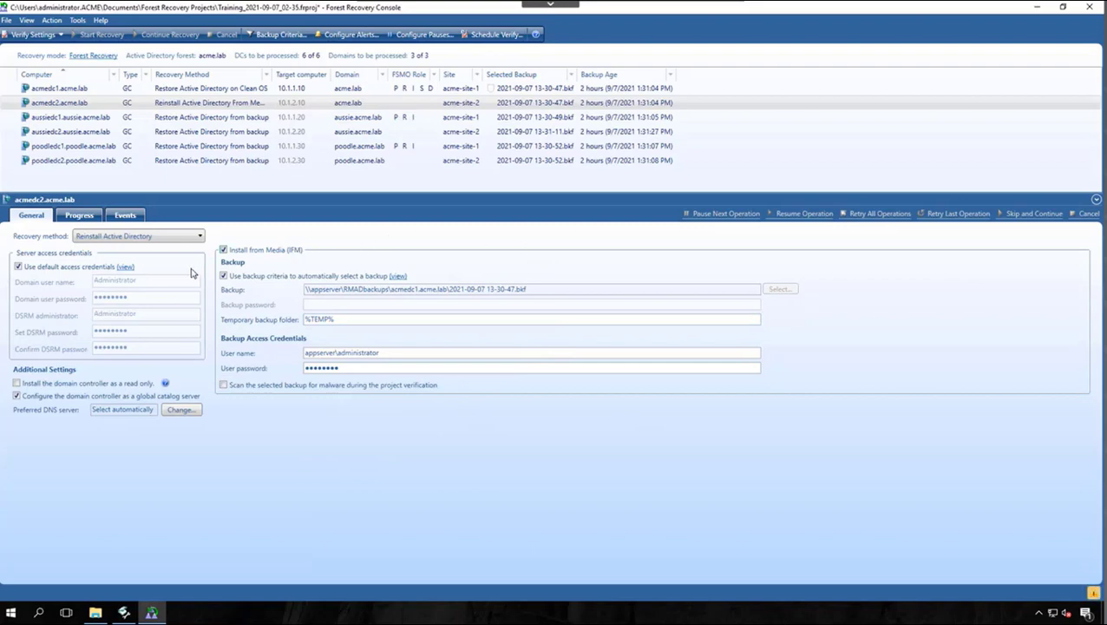
left_click(170, 237)
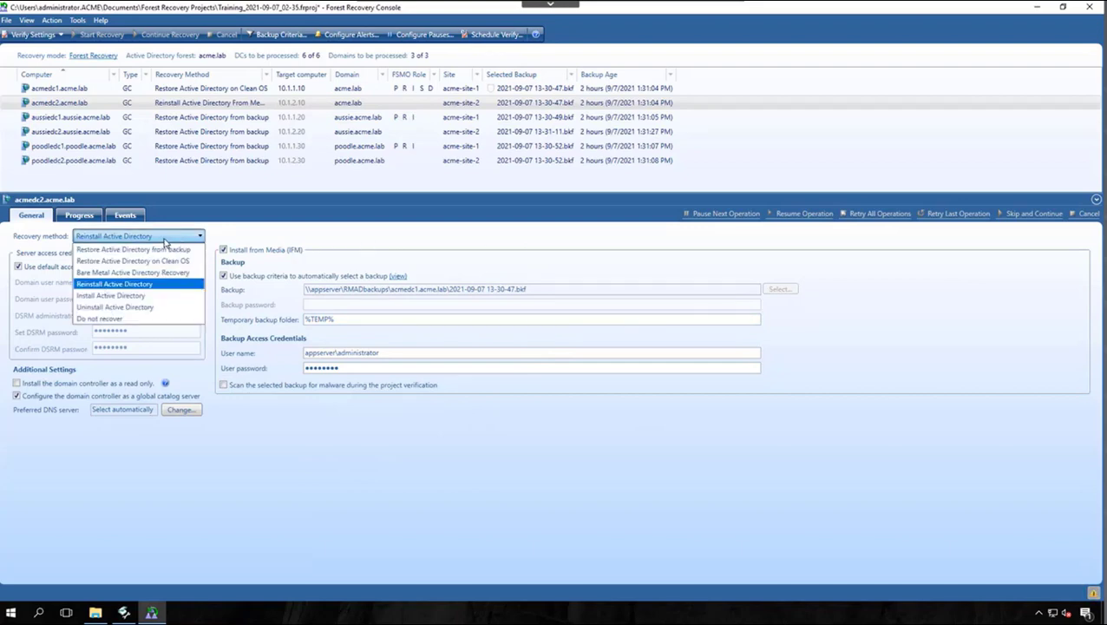
left_click(136, 307)
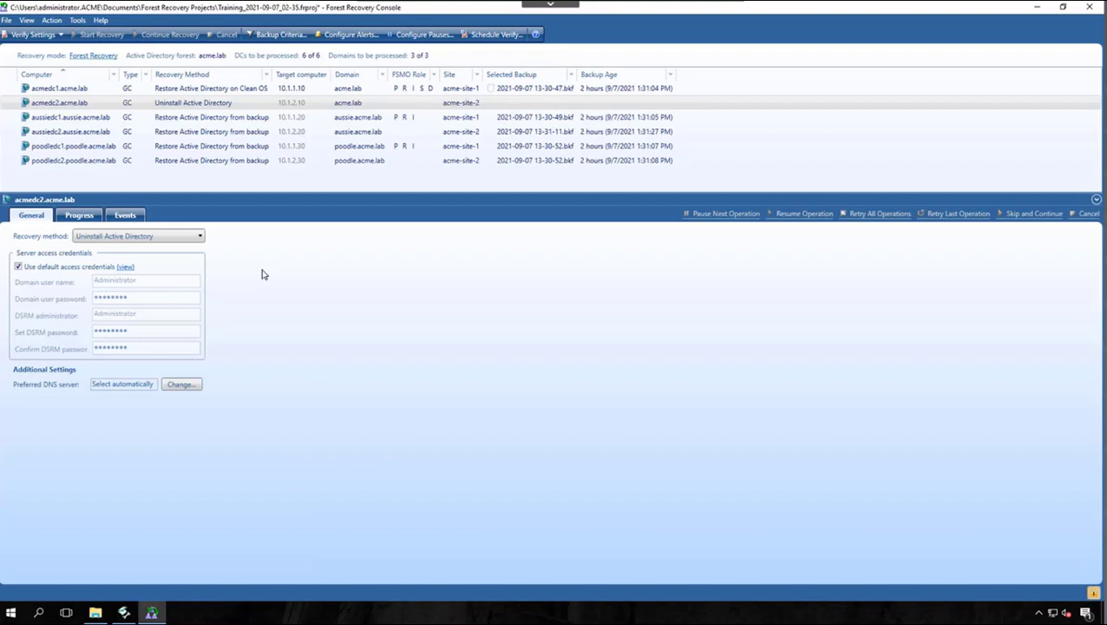
- Set acmedc2.acme.lab's recovery method to Do not recover and keep this domain controller in the project
left_click(198, 235)
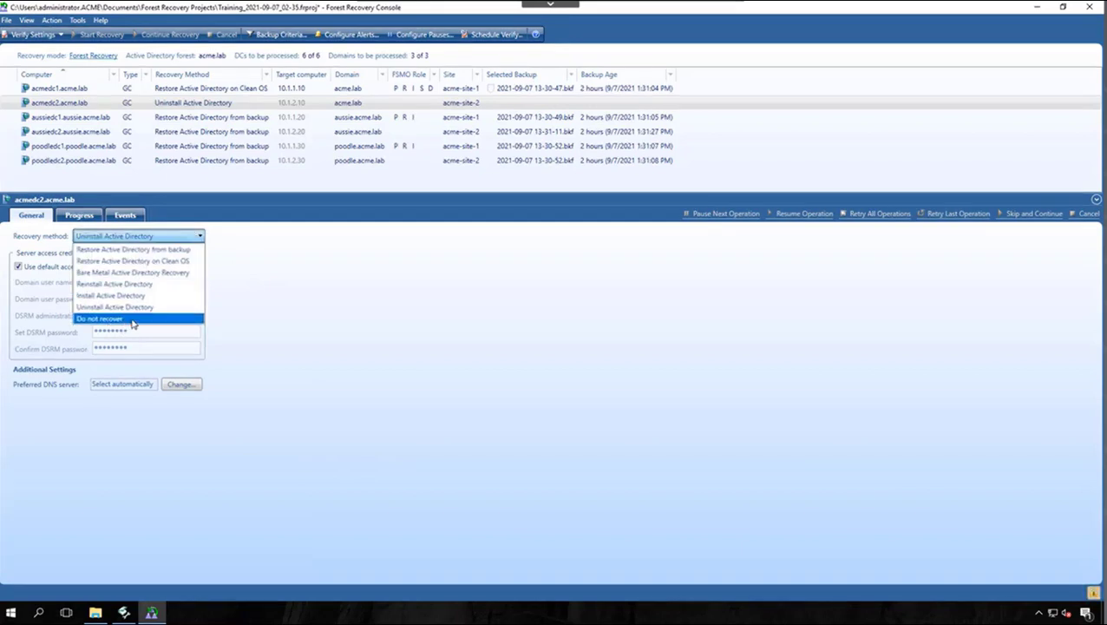
left_click(132, 320)
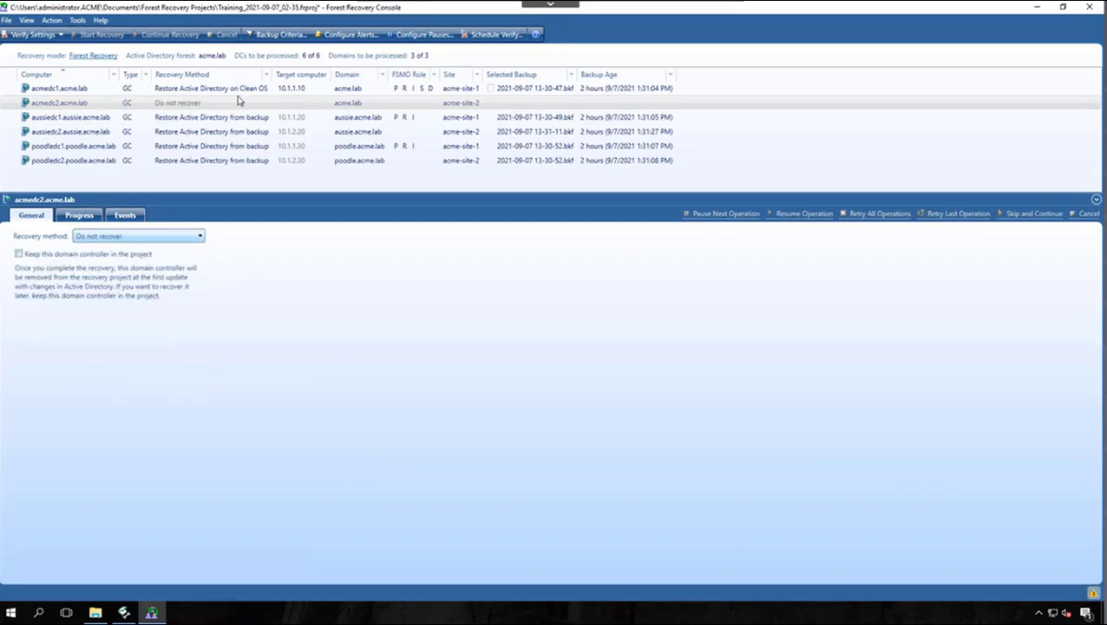
left_click(59, 105)
left_click(18, 254)
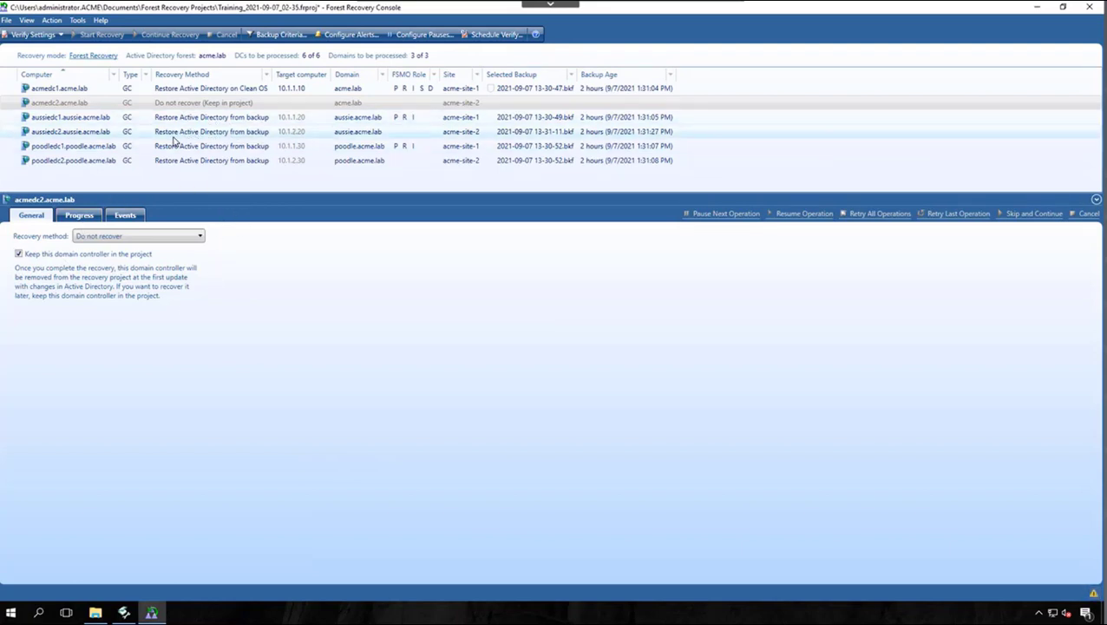
- Set the recovery method of both aussiedc1.aussie.acme.lab and poodledc1.poodle.acme.lab to Restore Active Directory on Clean OS
left_click(87, 117)
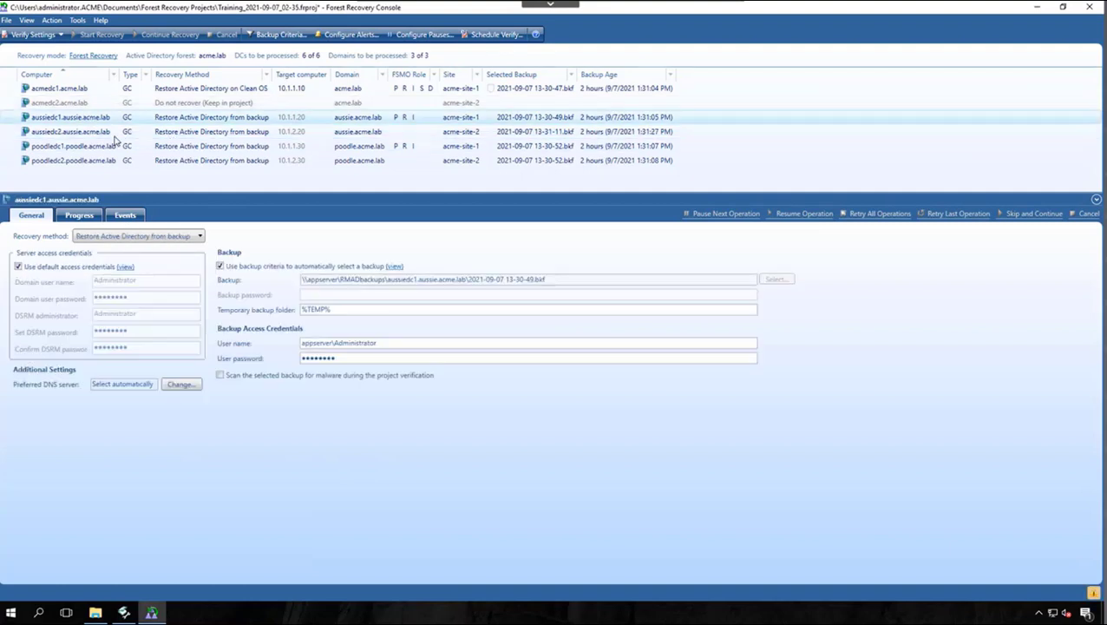
left_click(111, 147, "ctrl")
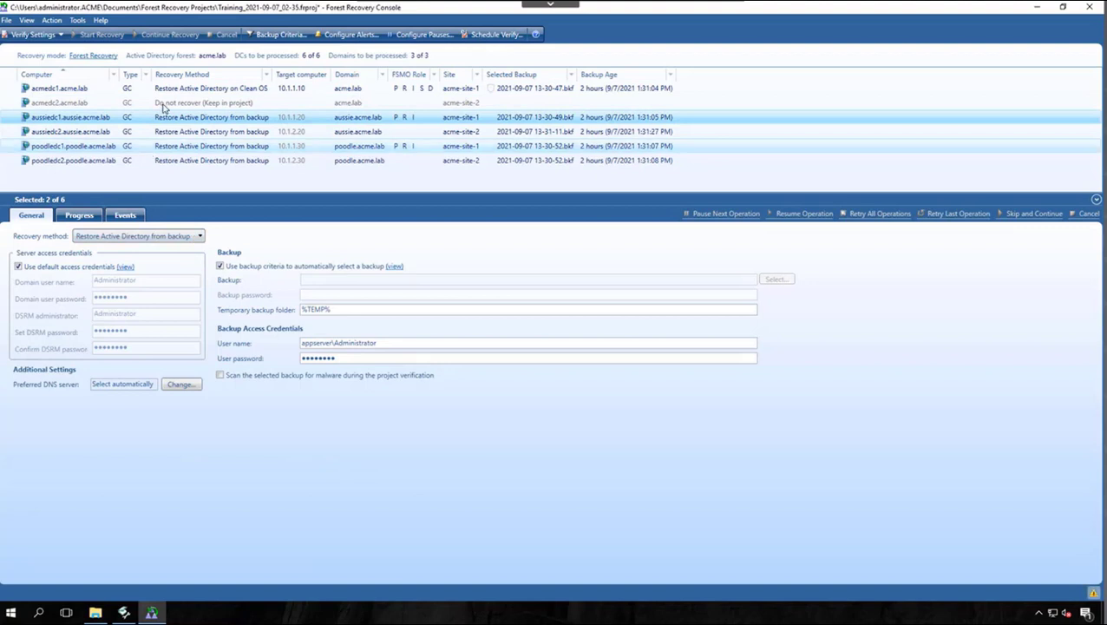
left_click(192, 237)
left_click(196, 261)
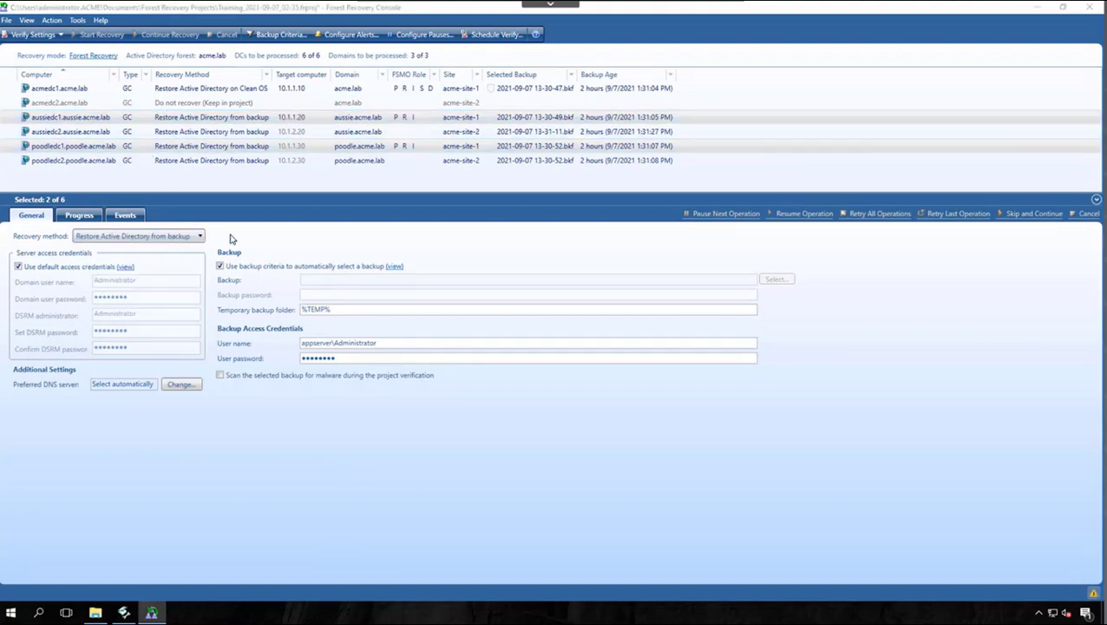
- Set the target computer of aussiedc1.aussie.acme.lab to 10.1.1.20
left_click(292, 122)
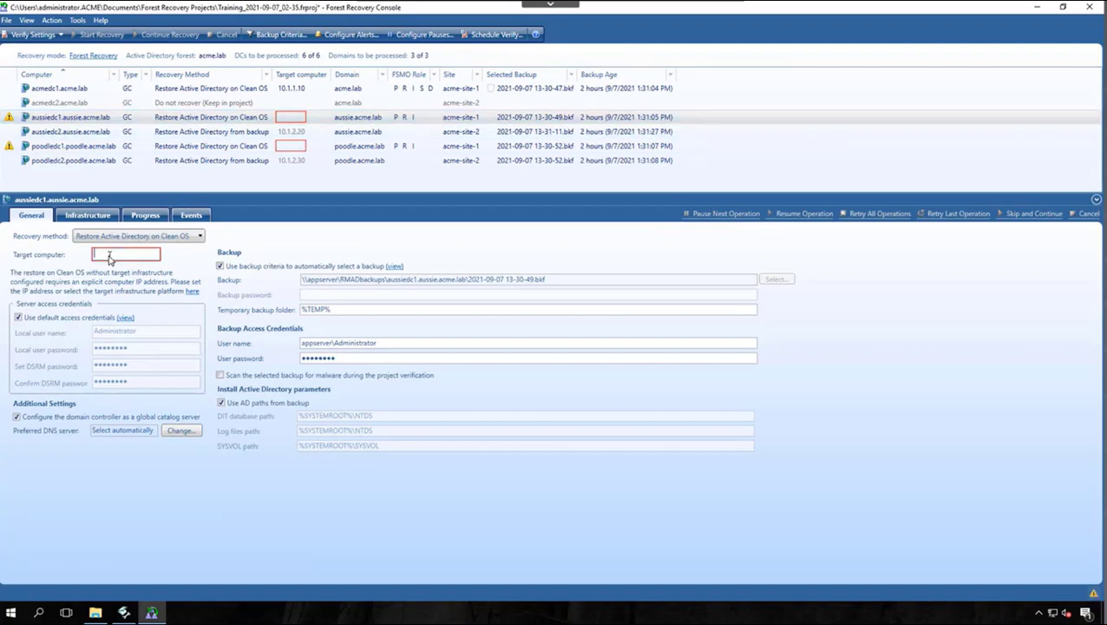
type("10.1.1.20")
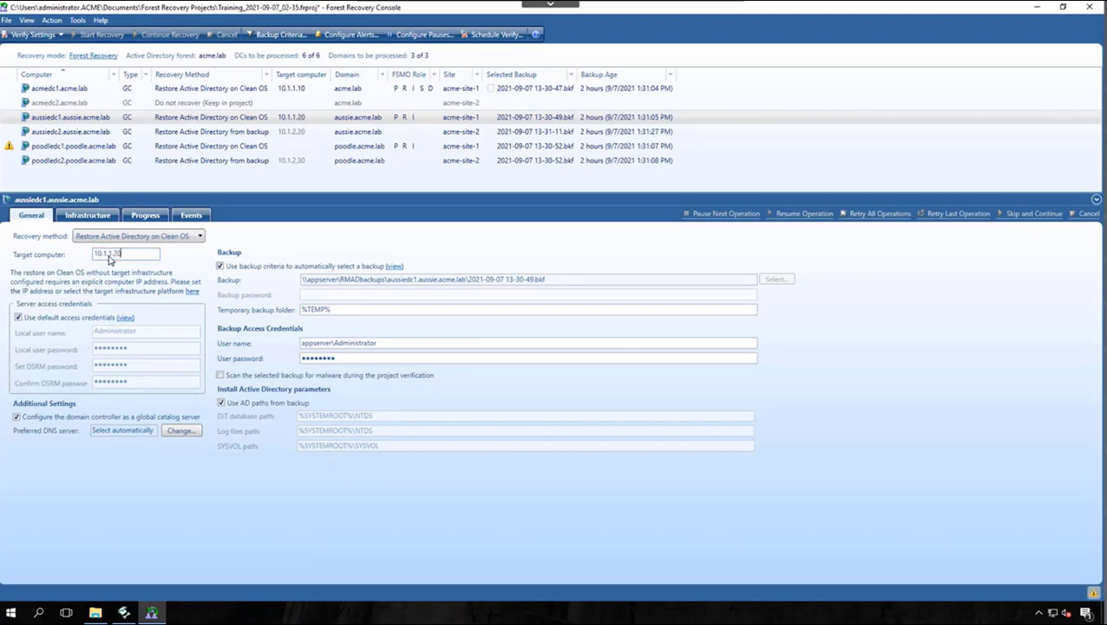
- Set the target computer of poodledc1.poodle.acme.lab to 10.1.1.30
left_click(219, 146)
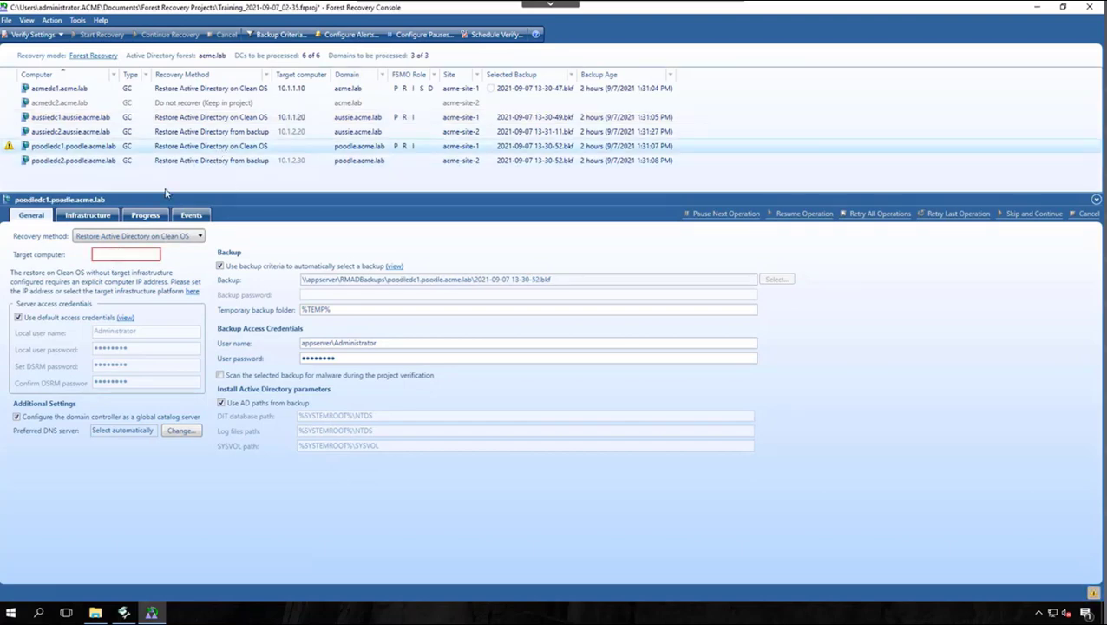
left_click(111, 255)
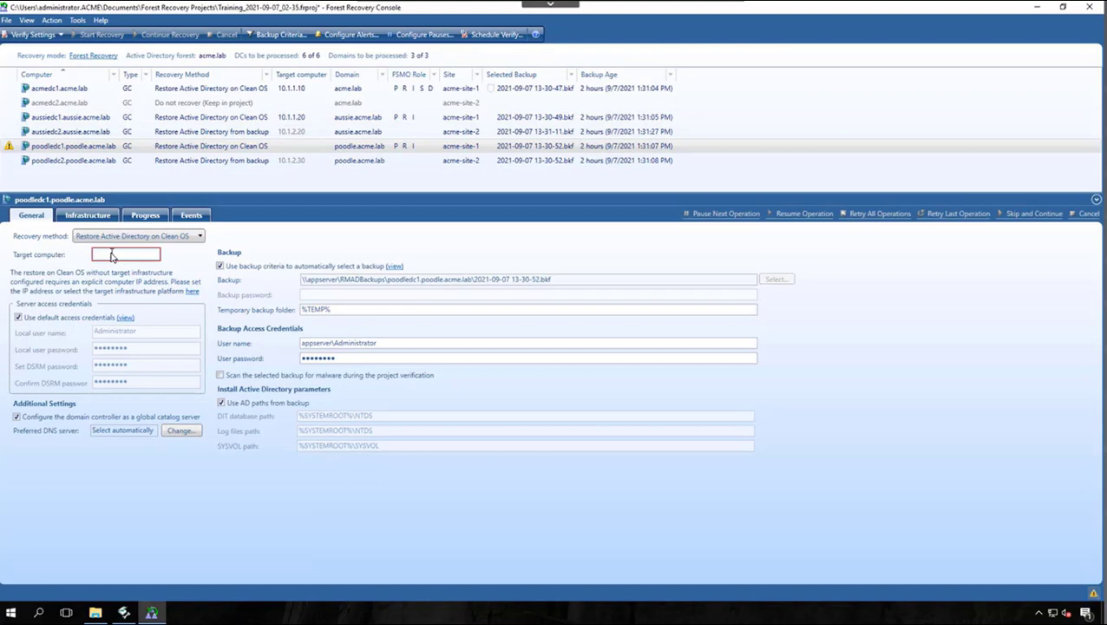
type("10.1.1.30")
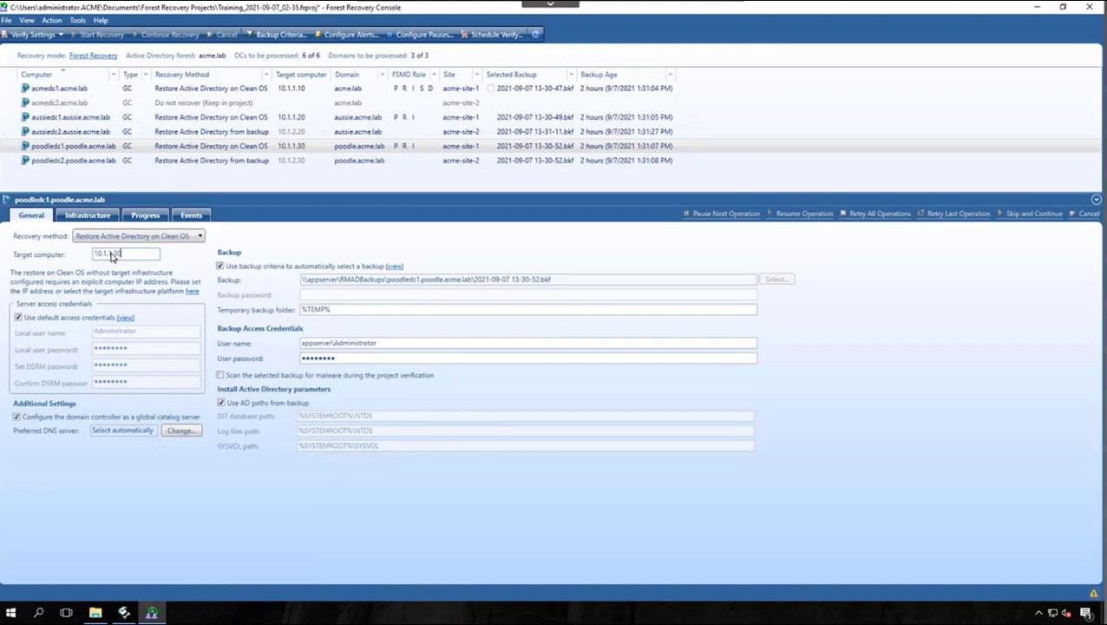
- Set the recovery method of both aussiedc2.aussie.acme.lab and poodledc2.poodle.acme.lab to Install Active Directory
left_click(205, 132)
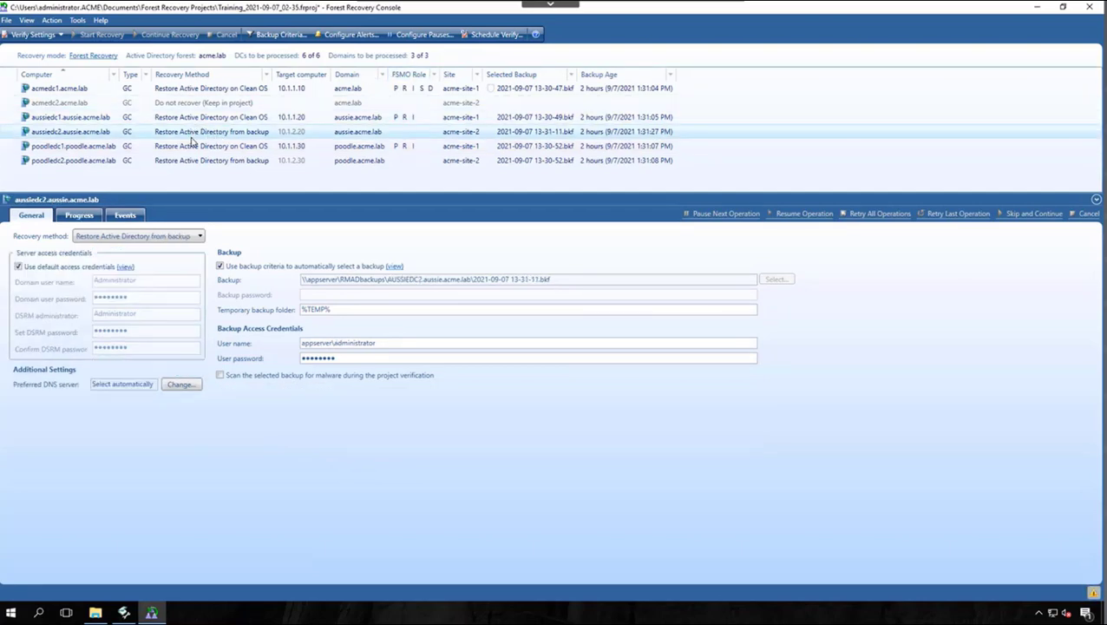
left_click(212, 161, "ctrl")
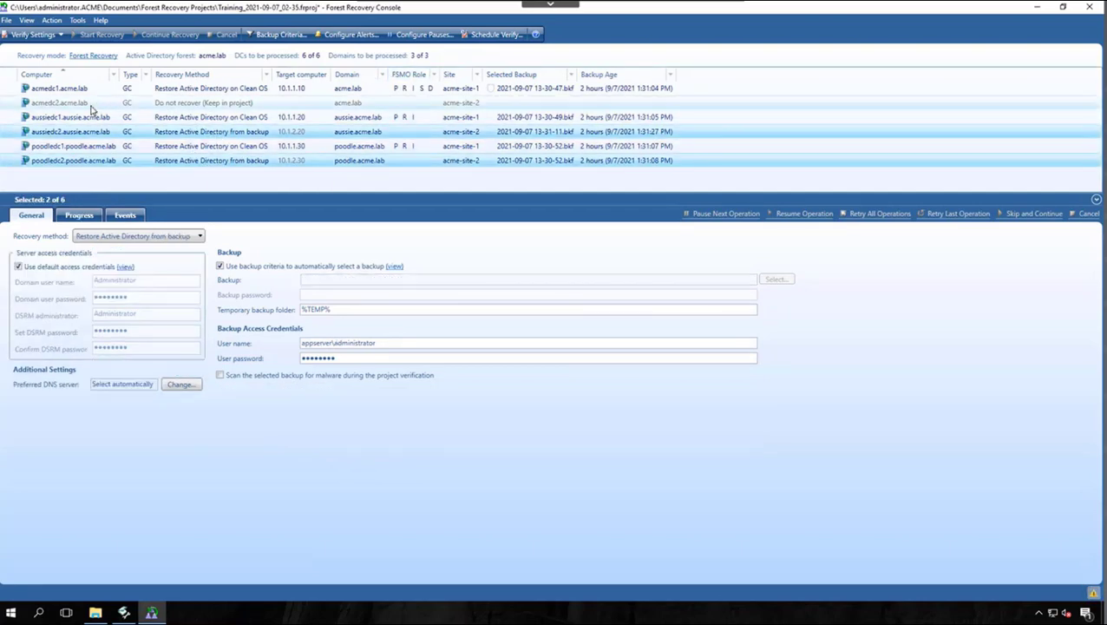
left_click(191, 238)
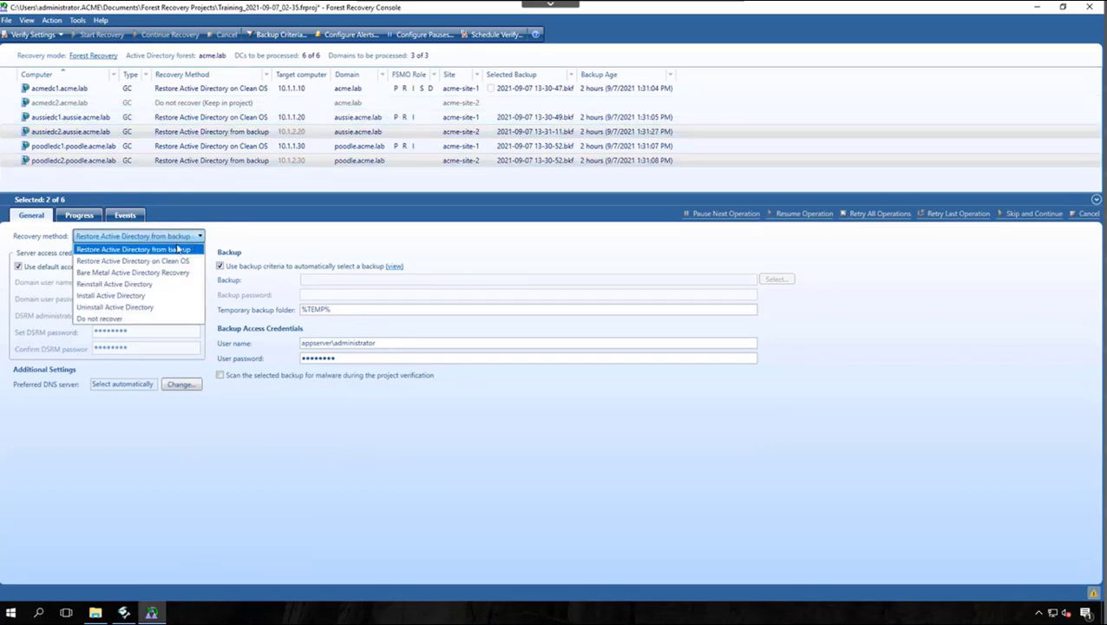
left_click(117, 296)
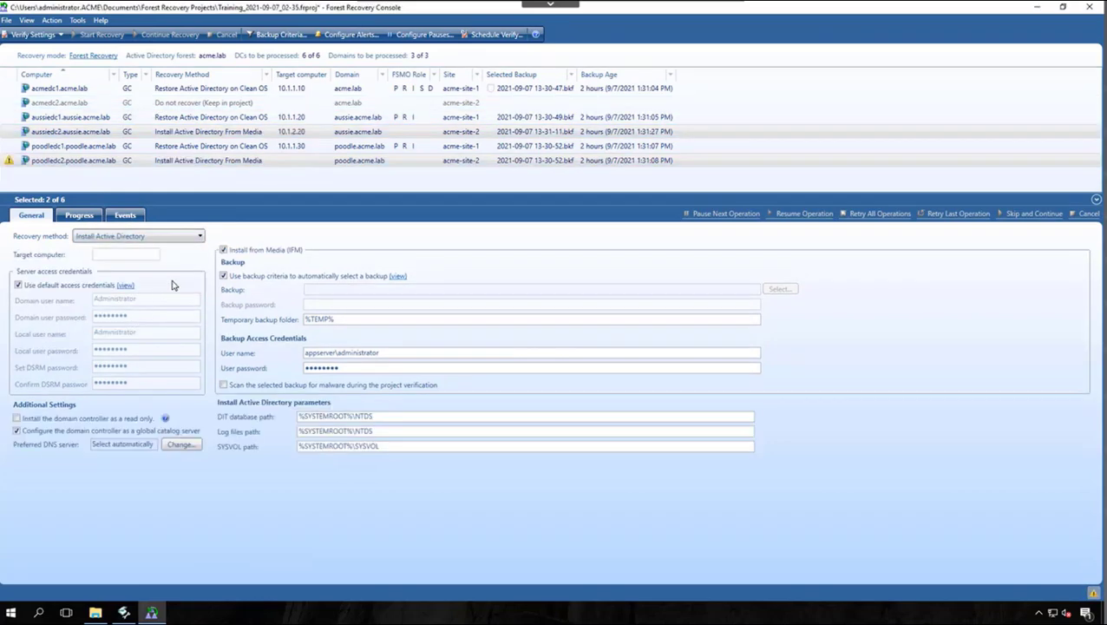
- Check the target computer of aussiedc2.aussie.acme.lab and set that of poodledc2.poodle.acme.lab to 10.1.2.30
left_click(221, 135)
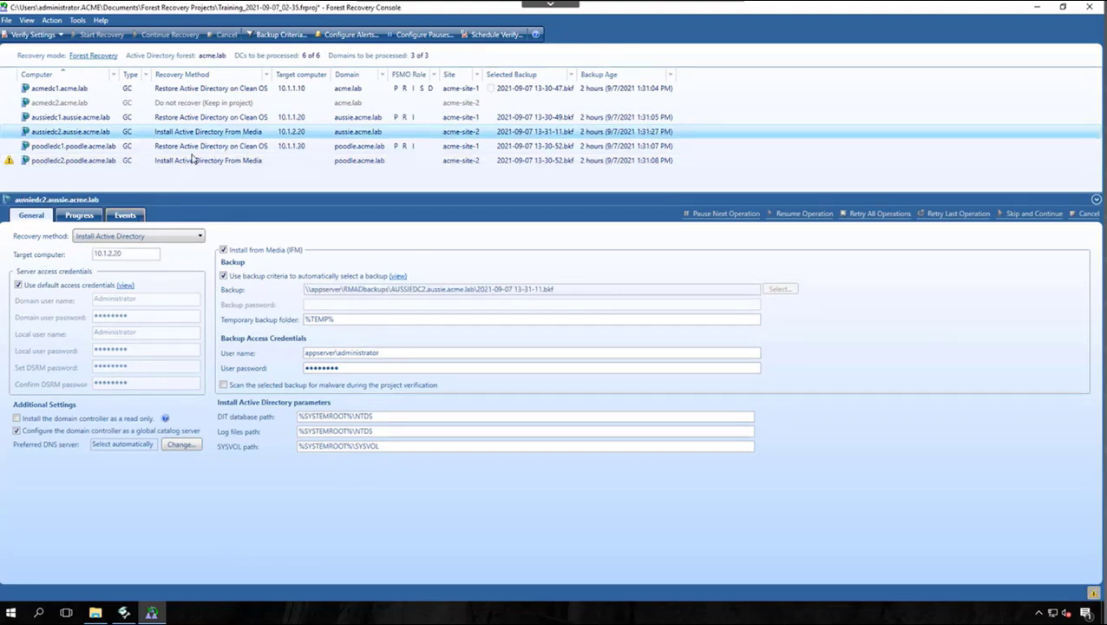
left_click(113, 255)
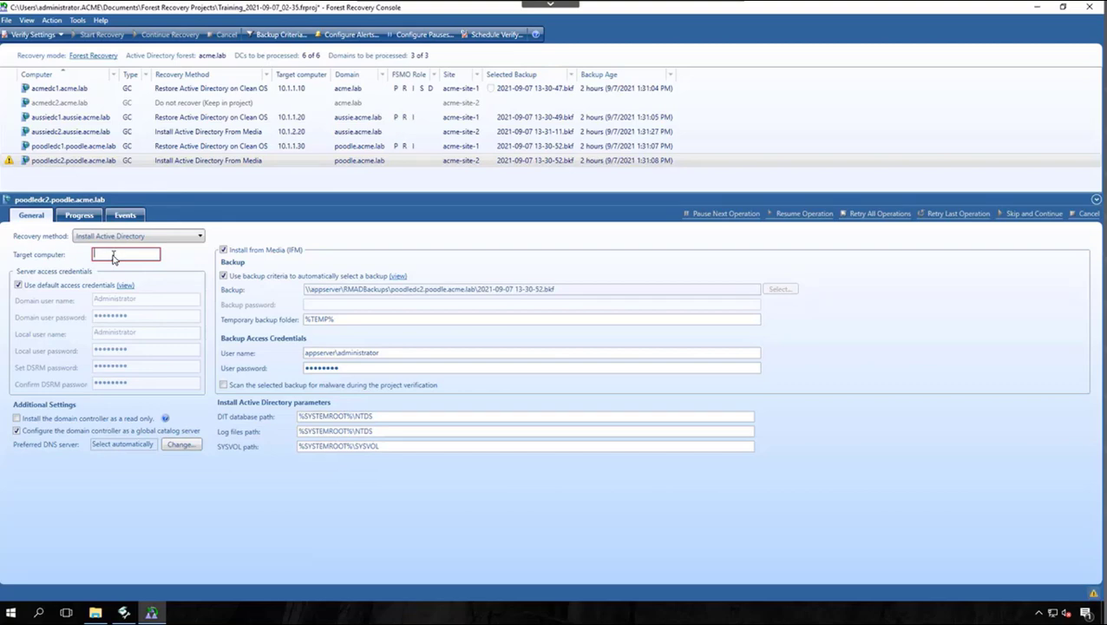
type("10.1.2.30")
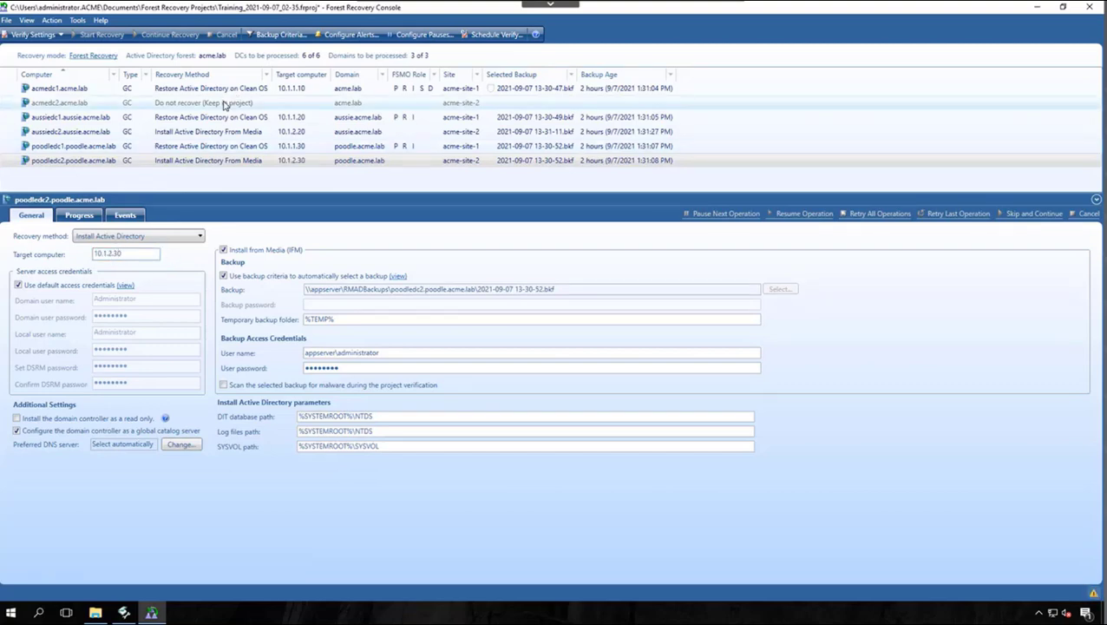
- Enable malware scanning of the selected backup during project verification for acmedc1, aussiedc1 and poodledc1 together
left_click(176, 106)
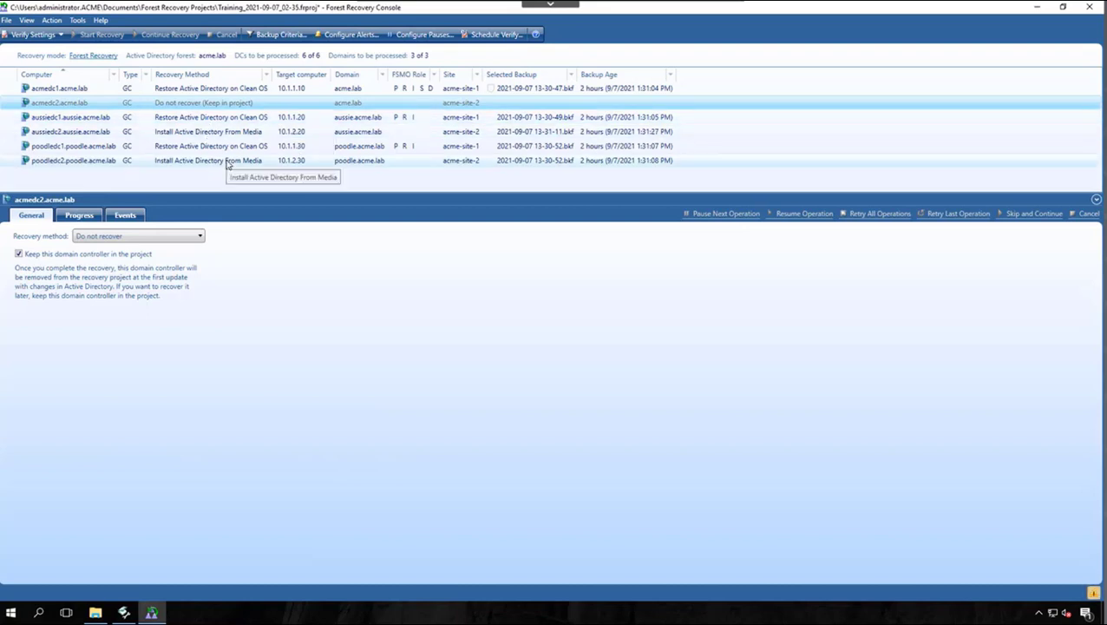
left_click(87, 87)
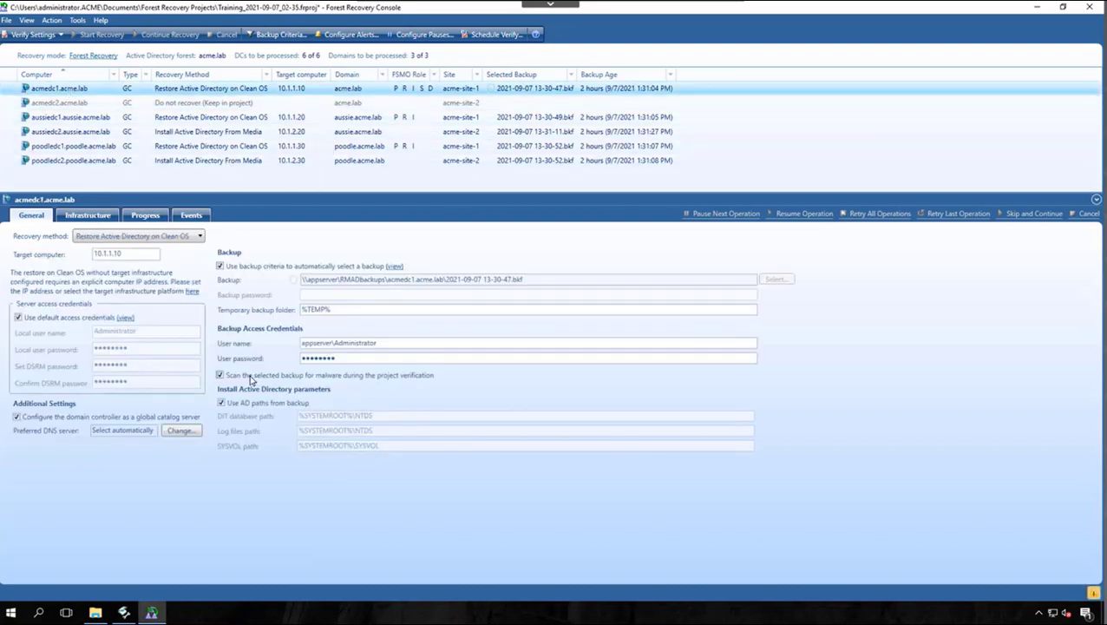
left_click(87, 120, "ctrl")
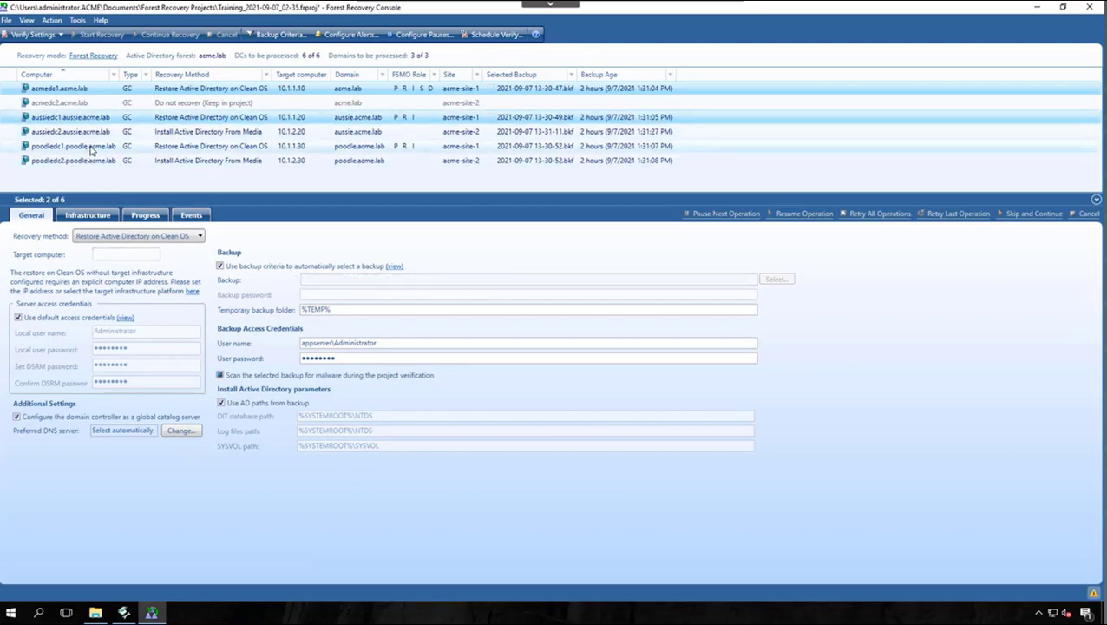
left_click(95, 147, "ctrl")
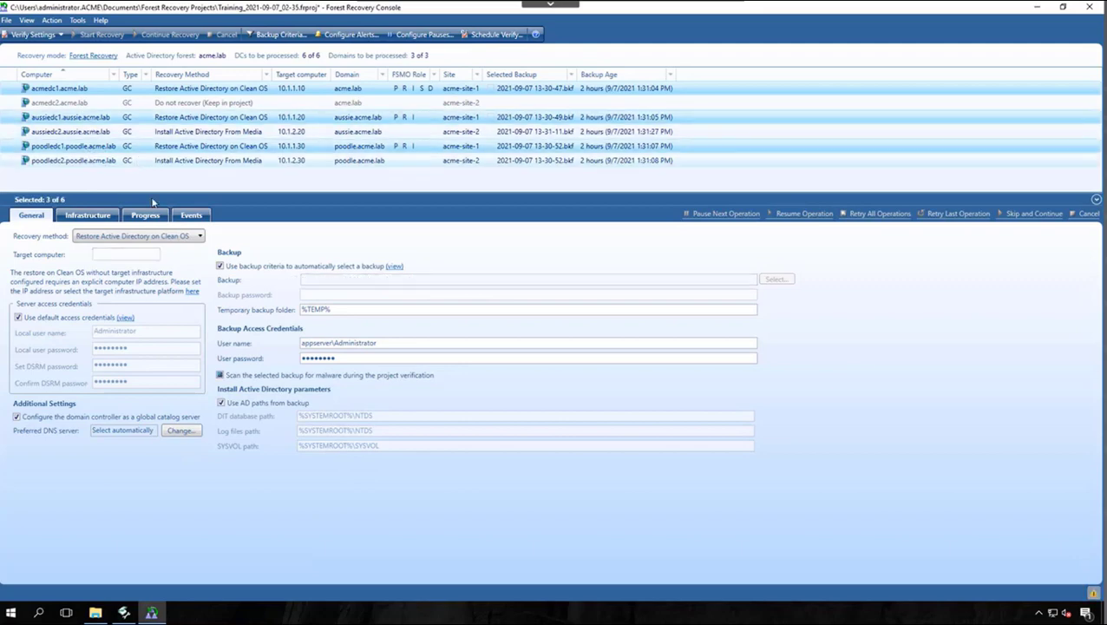
left_click(221, 376)
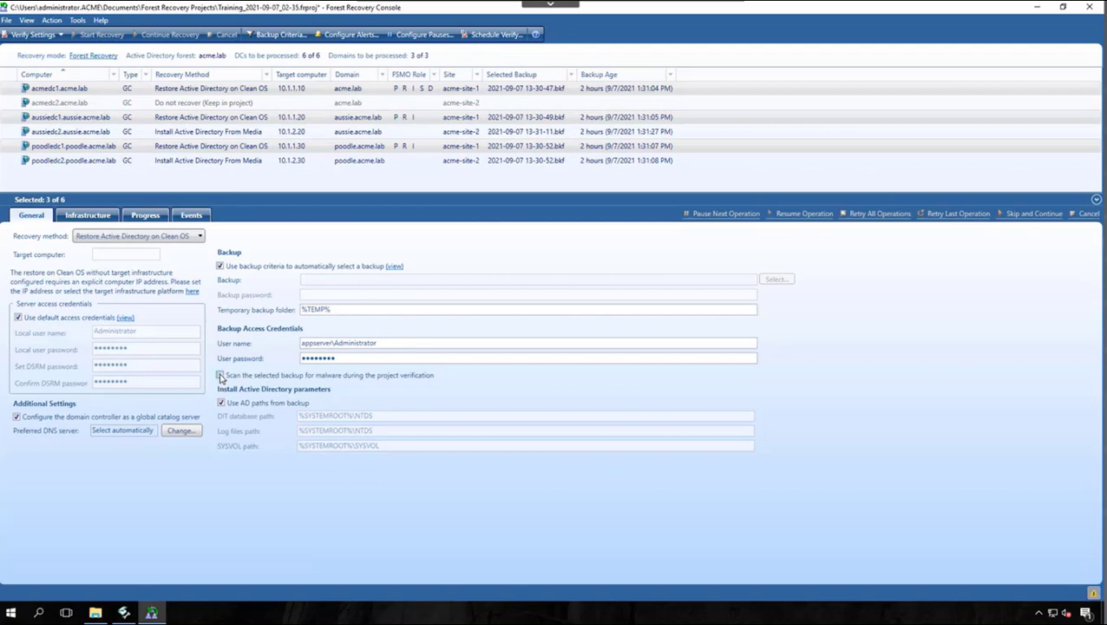
left_click(220, 376)
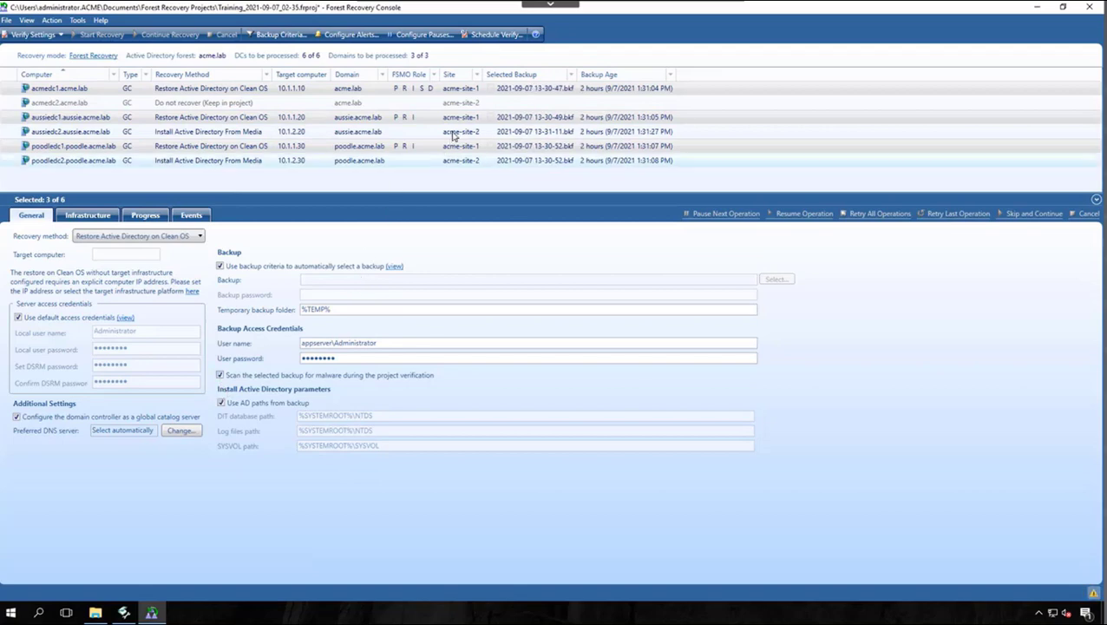
left_click(187, 132)
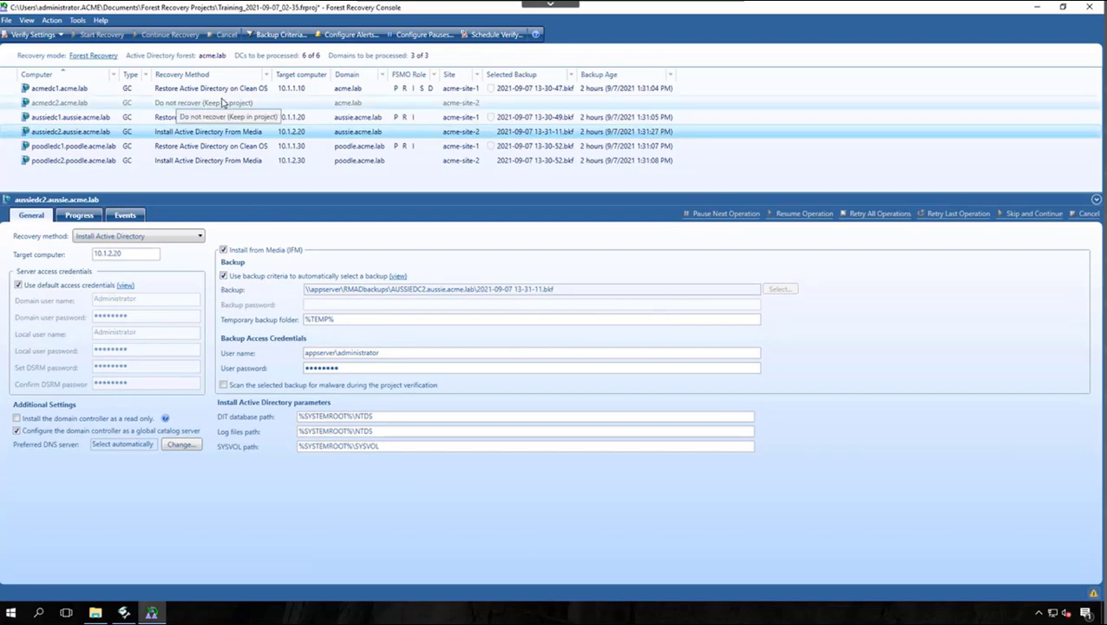
left_click(223, 275)
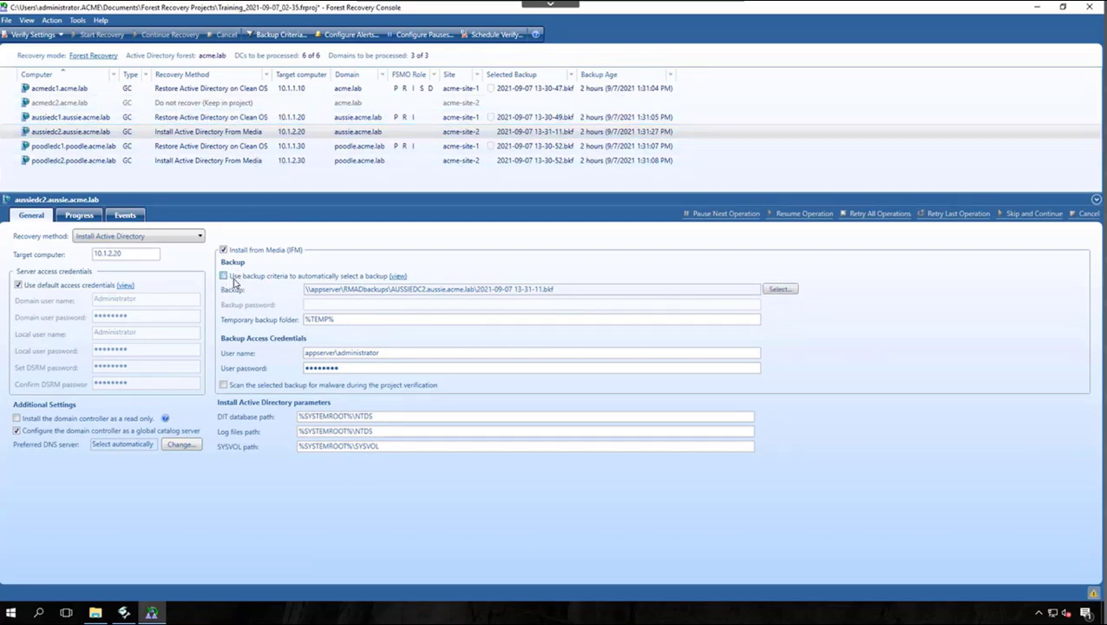
left_click(779, 289)
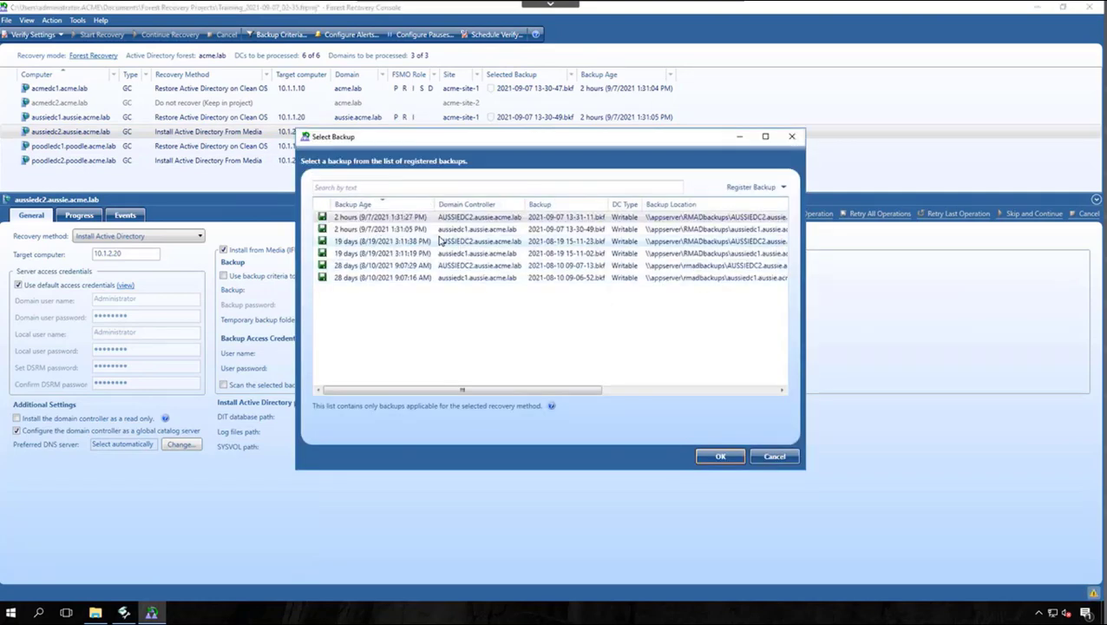
left_click(378, 231)
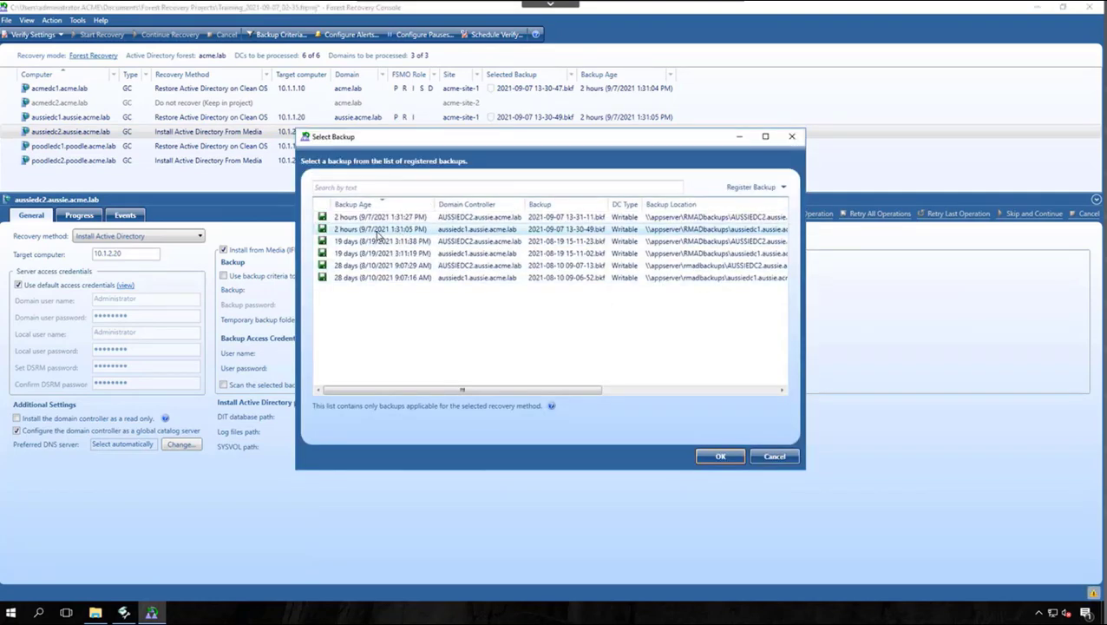
left_click(720, 457)
left_click(78, 160)
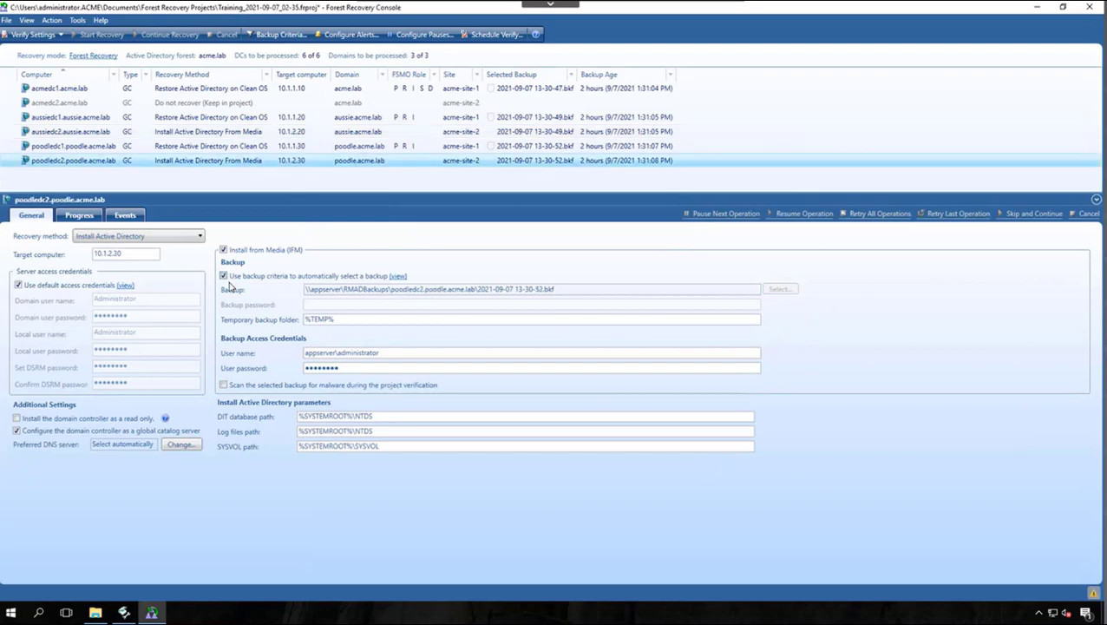
left_click(223, 276)
left_click(779, 289)
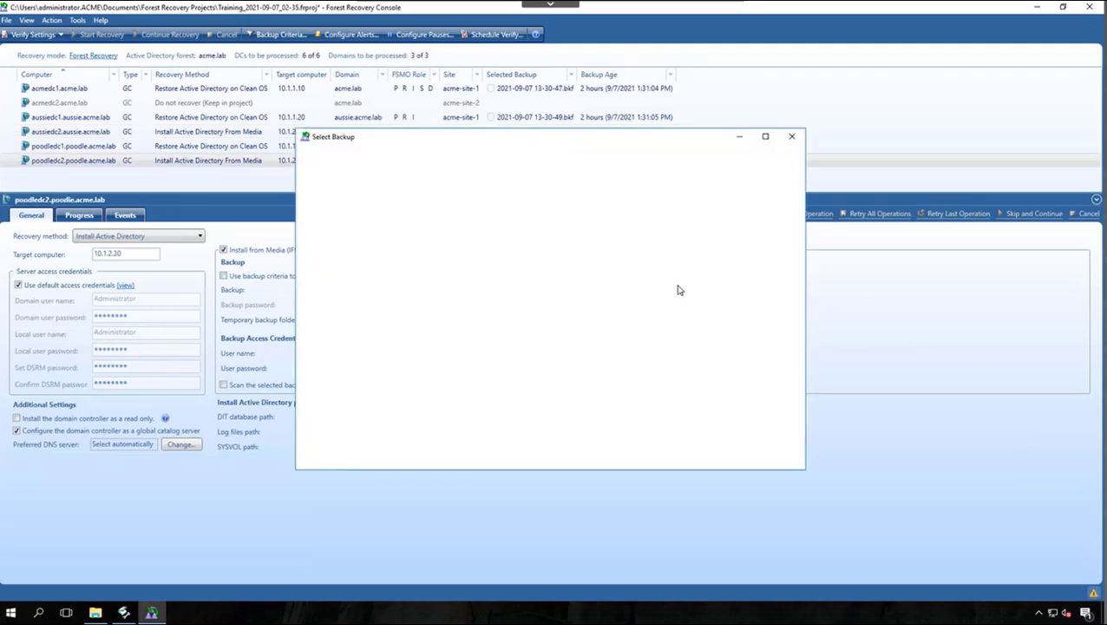
left_click(397, 267)
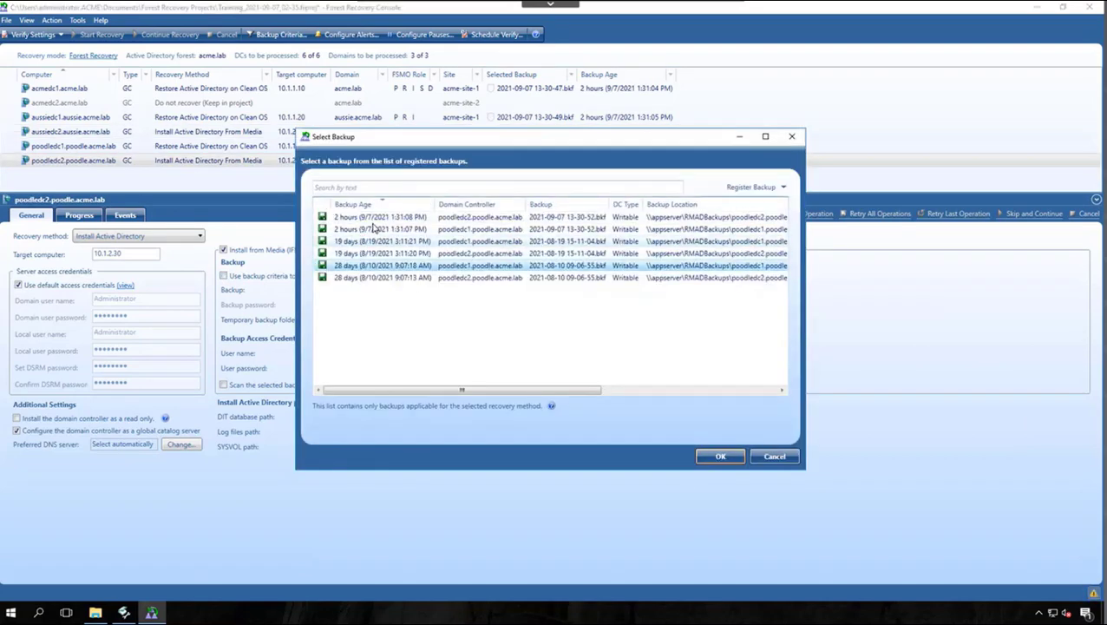
left_click(353, 229)
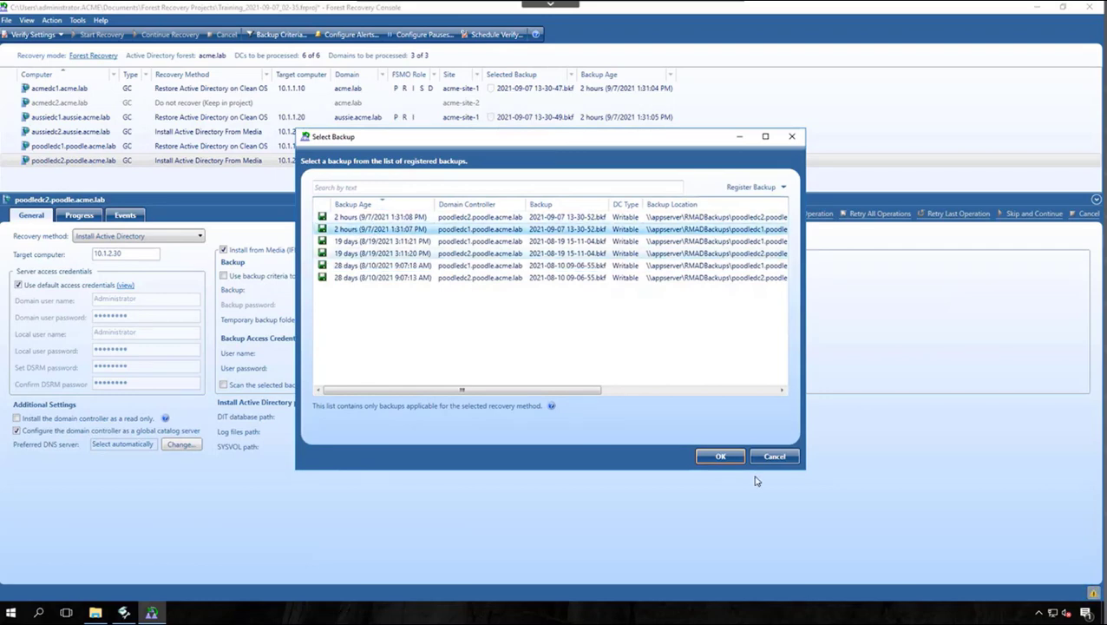
left_click(720, 456)
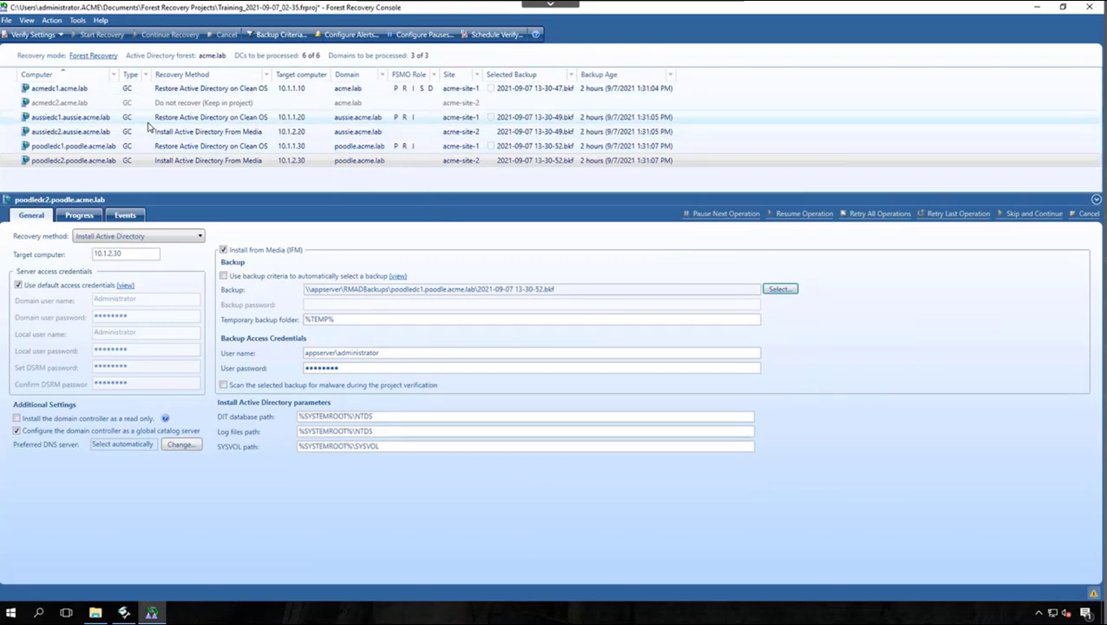
- Start verifying the settings of the forest recovery project
left_click(17, 37)
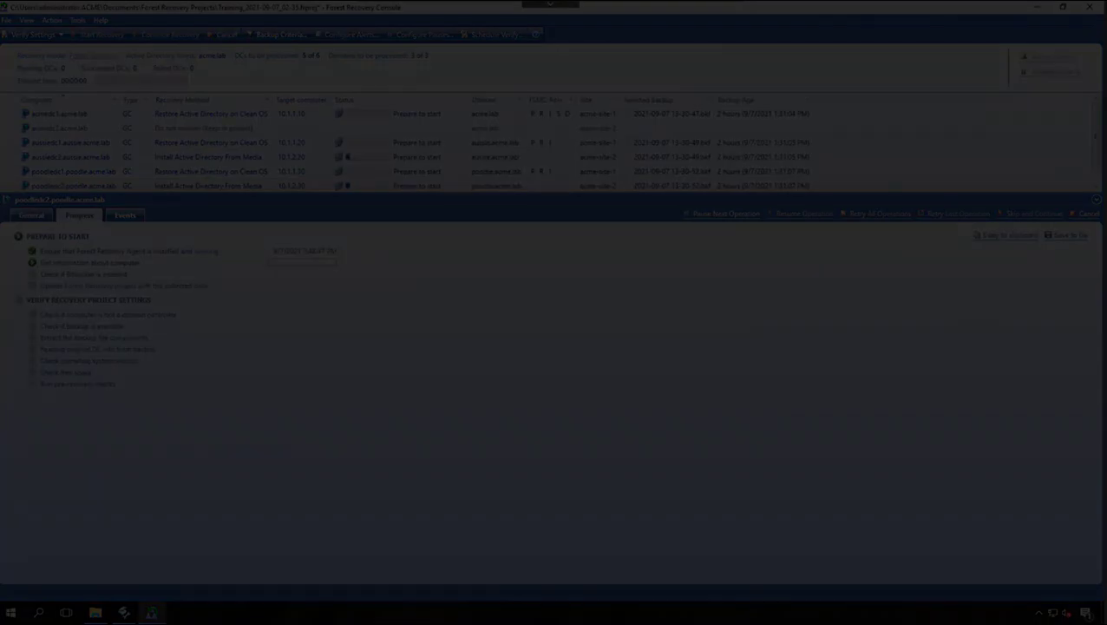